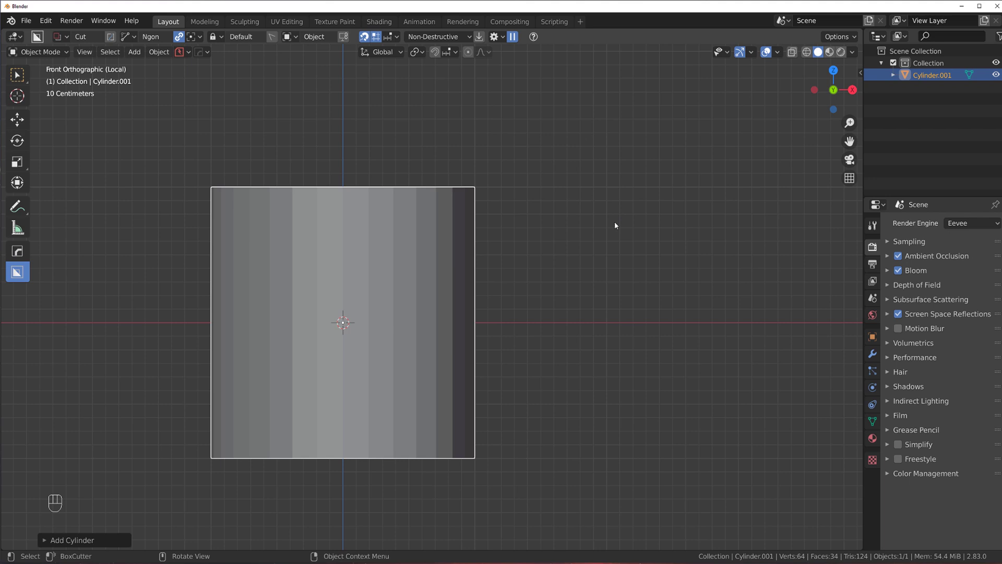
- Enter Edit Mode on the cylinder in front view
{"action": "key", "text": "grave"}
{"action": "left_click", "coordinate": [499, 292]}
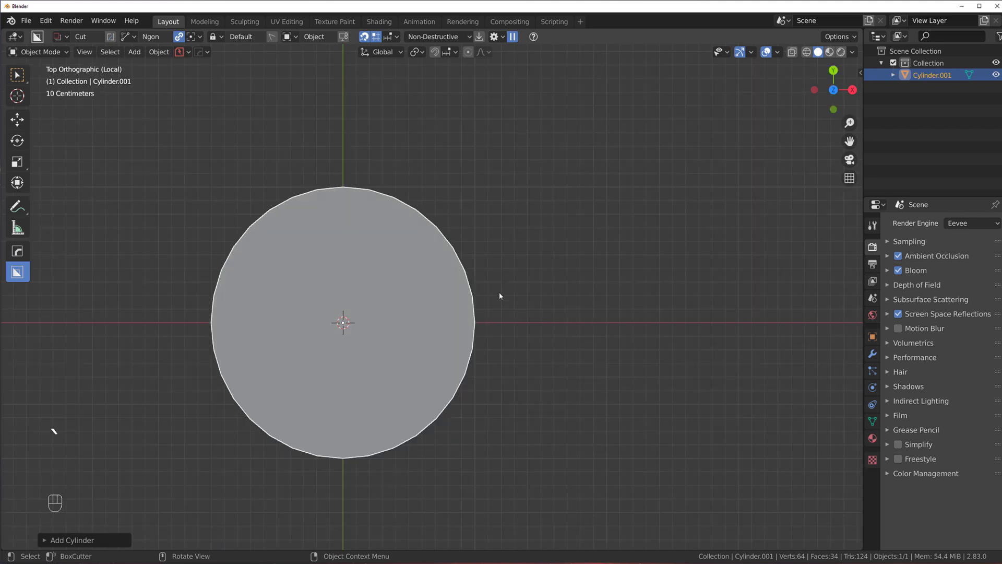
{"action": "key", "text": "grave"}
{"action": "left_click", "coordinate": [390, 225]}
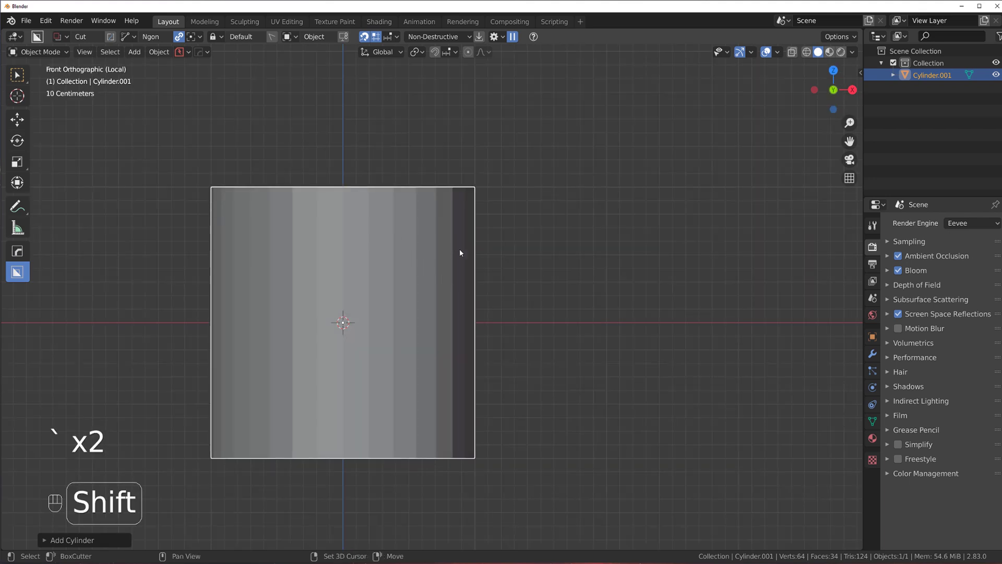
{"action": "middle_click_drag", "start_coordinate": [459, 249], "coordinate": [515, 252], "text": "shift"}
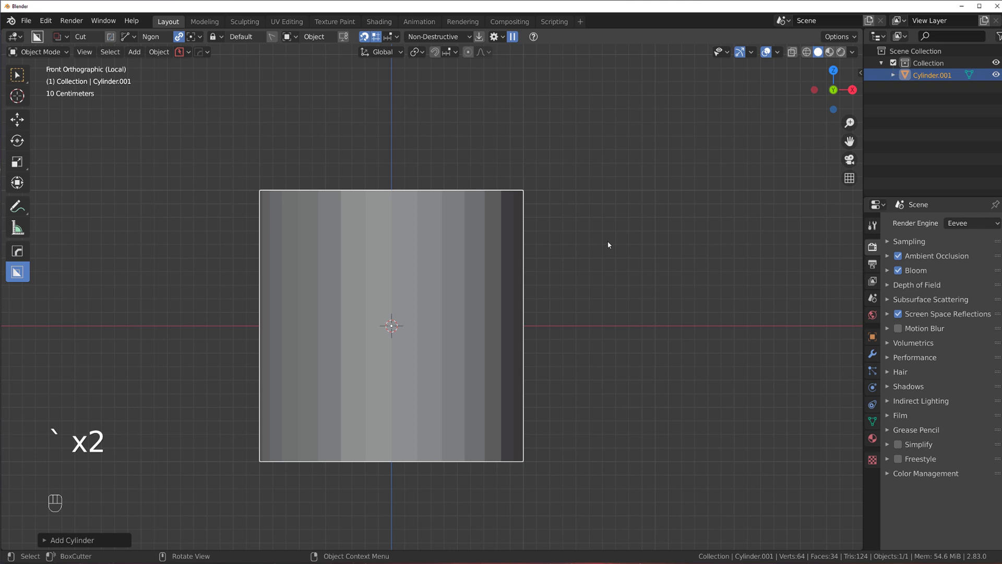
{"action": "key", "text": "Tab"}
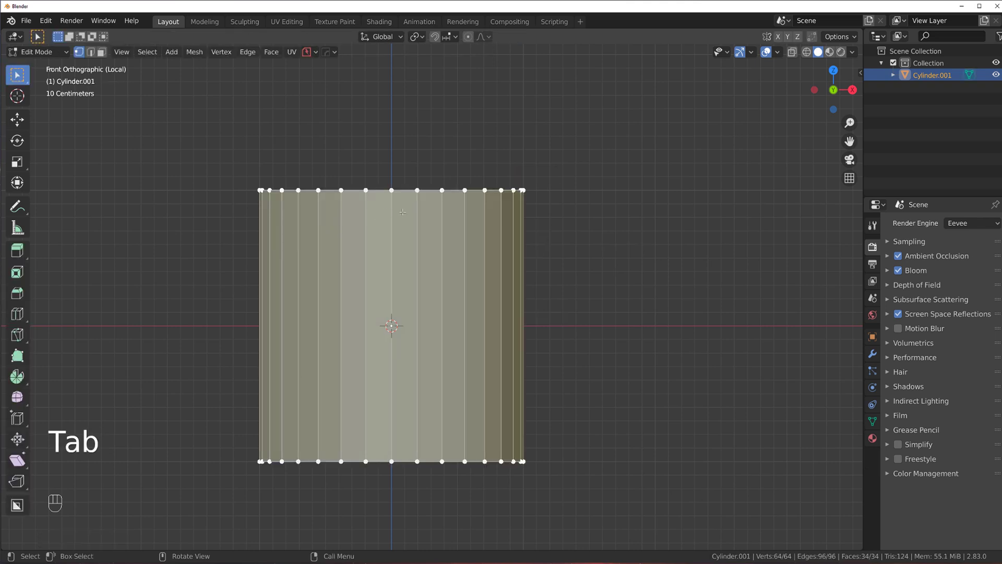
- Look over the Mira Tools CurveStretch settings and the MI_CurveStretch entry among the HOps plugins
{"action": "left_click", "coordinate": [861, 73]}
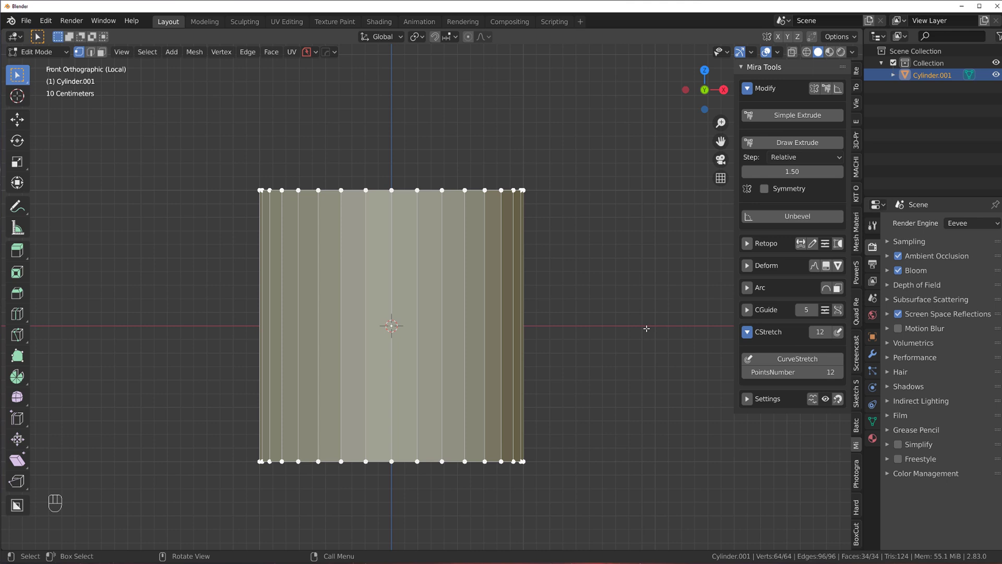
{"action": "key", "text": "n"}
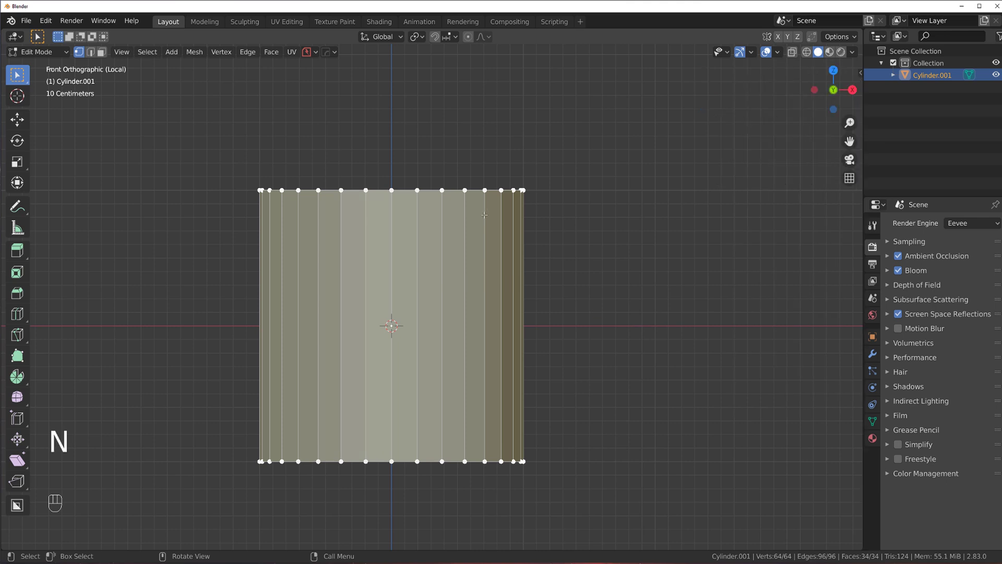
{"action": "key", "text": "q"}
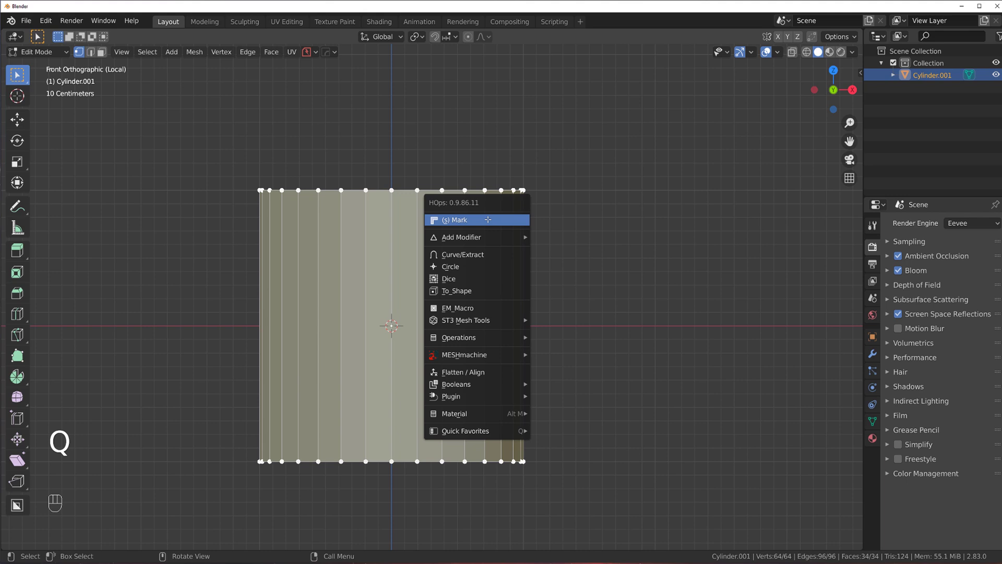
{"action": "mouse_move", "coordinate": [504, 398]}
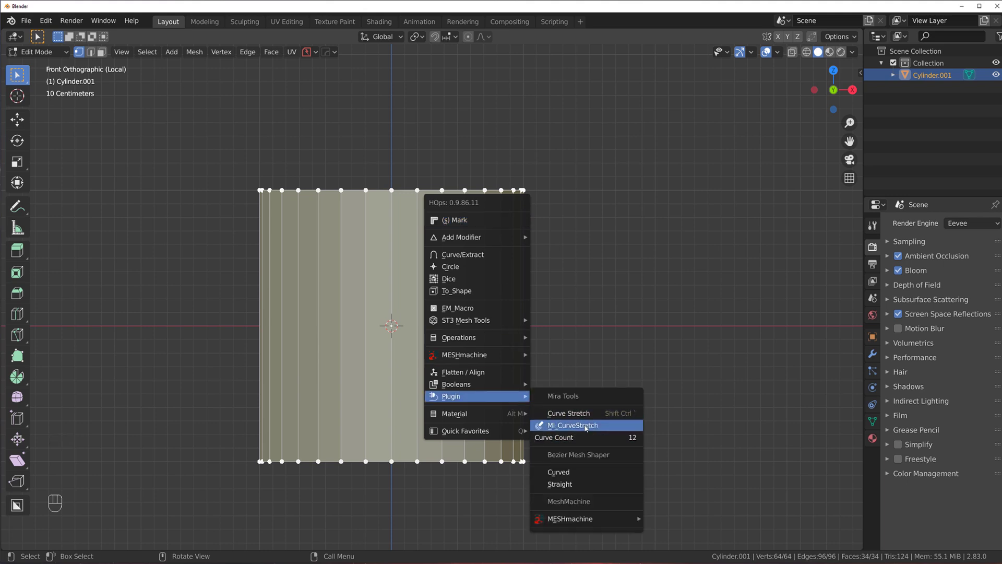
{"action": "middle_click_drag", "start_coordinate": [496, 241], "coordinate": [518, 297]}
{"action": "key", "text": "grave"}
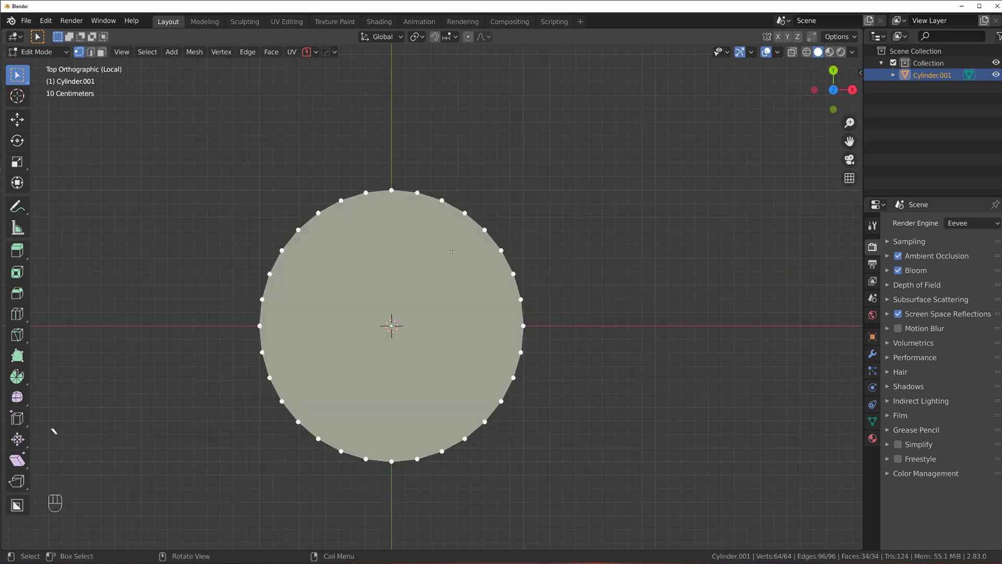
- Switch to the browser and review the title and Installation section of the Mira Tools GitHub wiki page
{"action": "left_click", "coordinate": [228, 563]}
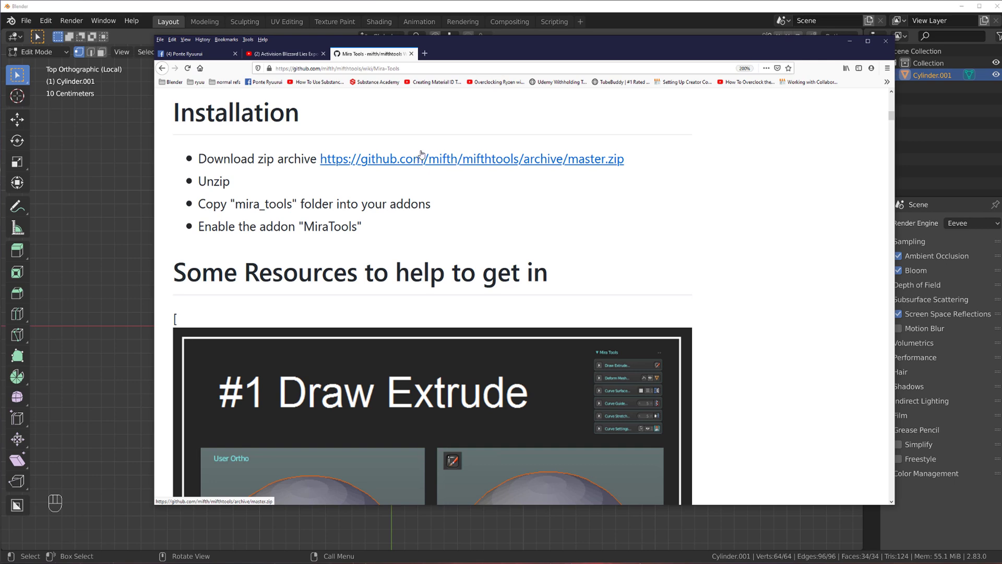
{"action": "scroll", "coordinate": [459, 196], "scroll_direction": "up", "scroll_amount": 10}
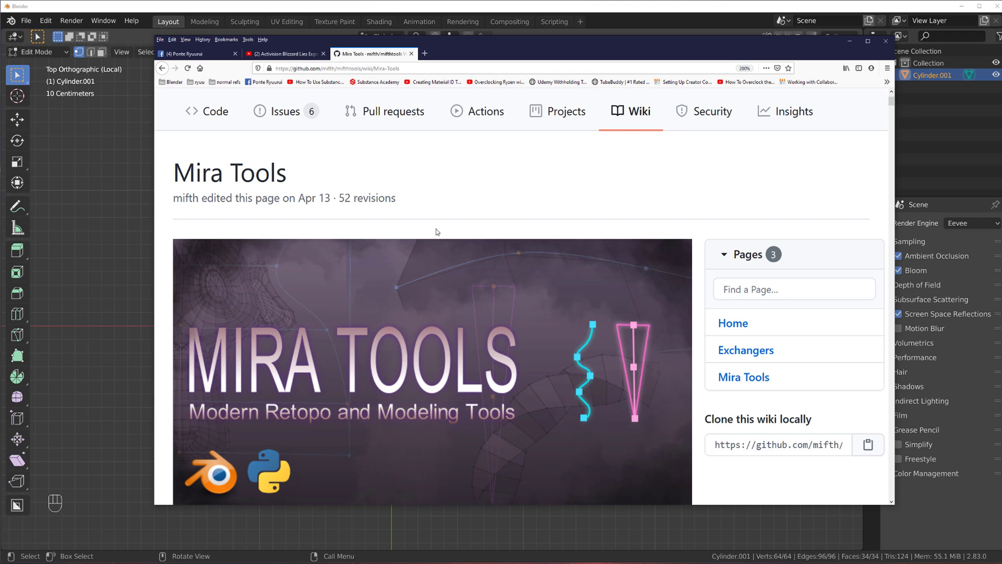
{"action": "scroll", "coordinate": [401, 201], "scroll_direction": "down", "scroll_amount": 10}
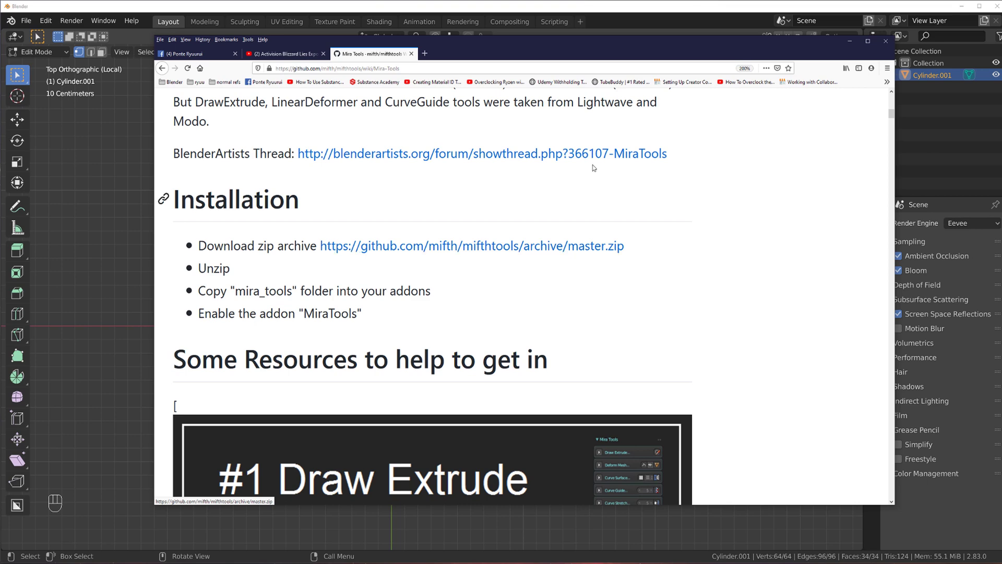
{"action": "left_click", "coordinate": [851, 42]}
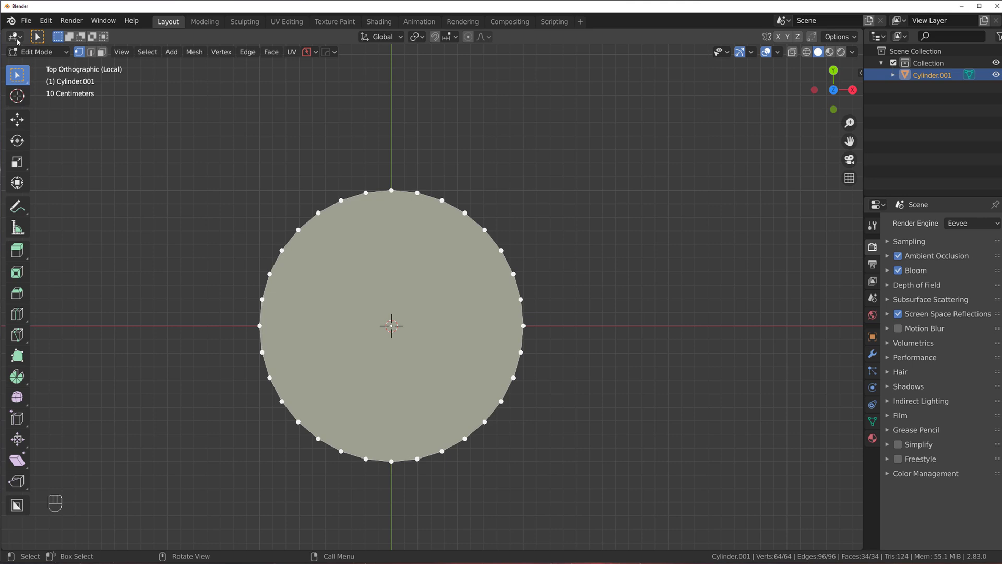
- Search the add-on preferences for "MIR" to check whether the Mira Tools add-on is enabled
{"action": "left_click", "coordinate": [46, 21]}
{"action": "left_click", "coordinate": [99, 193]}
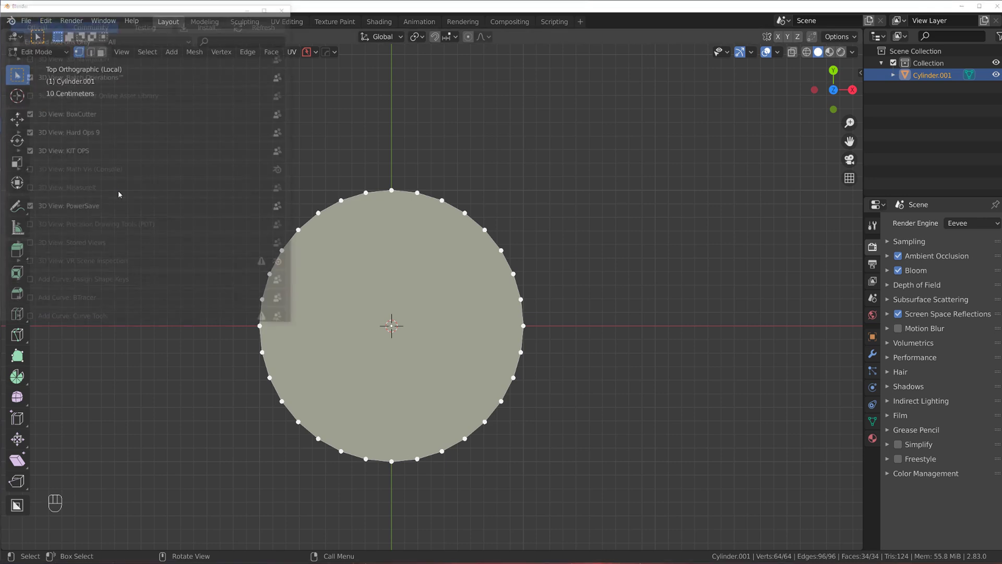
{"action": "left_click", "coordinate": [432, 102]}
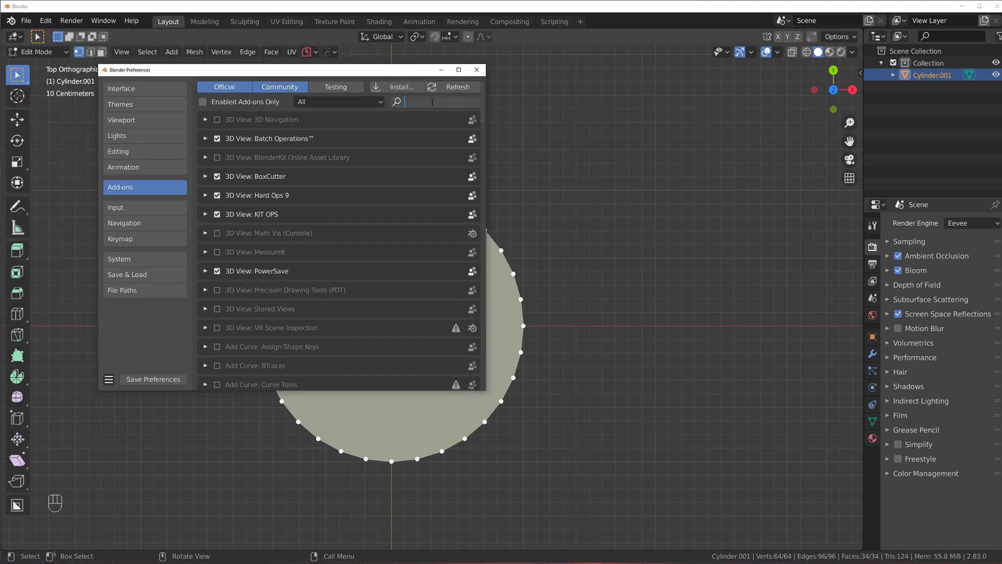
{"action": "type", "text": "MIR"}
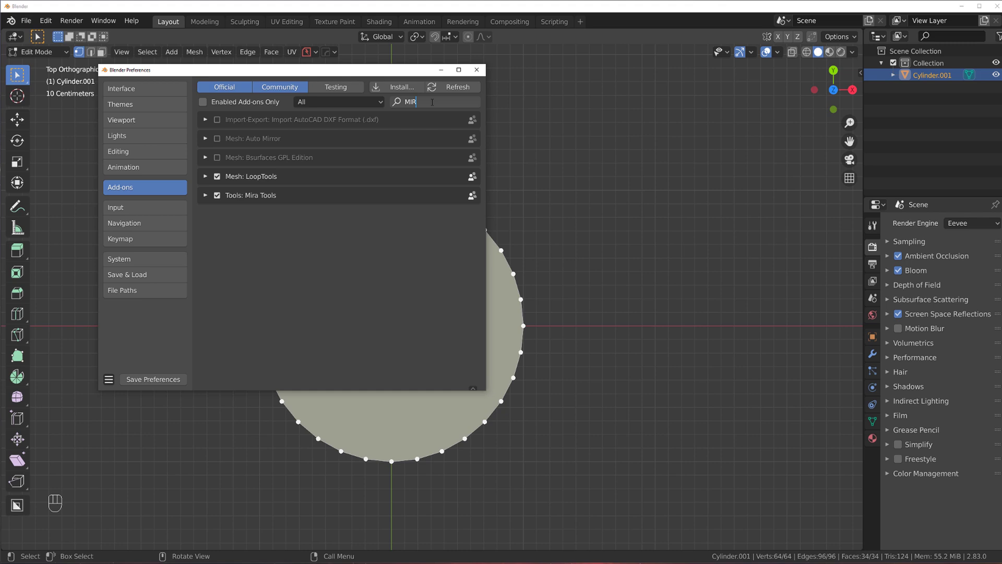
{"action": "left_click", "coordinate": [491, 67]}
- Select a path of seven consecutive vertices along the positive X side of the cylinder's top rim
{"action": "scroll", "coordinate": [316, 309], "scroll_direction": "up", "scroll_amount": 2}
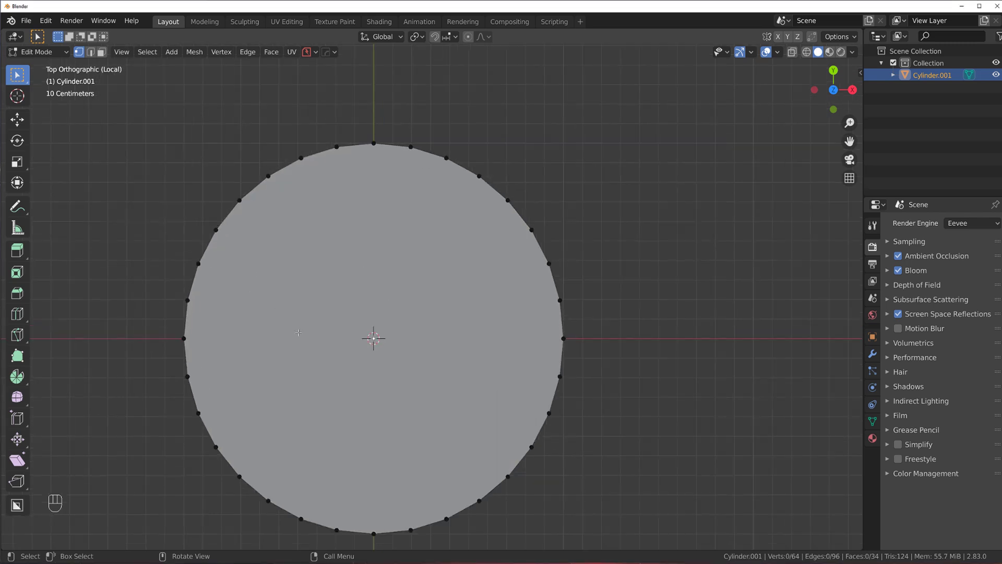
{"action": "middle_click_drag", "start_coordinate": [521, 351], "coordinate": [504, 314], "text": "shift"}
{"action": "scroll", "coordinate": [506, 312], "scroll_direction": "down", "scroll_amount": 1}
{"action": "left_click", "coordinate": [508, 203]}
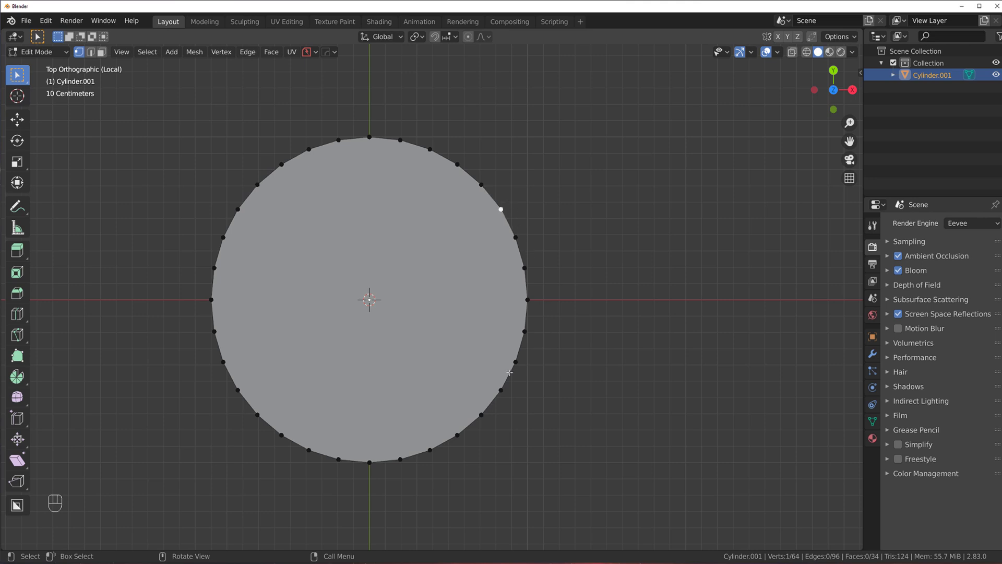
{"action": "left_click", "coordinate": [503, 388], "text": "ctrl"}
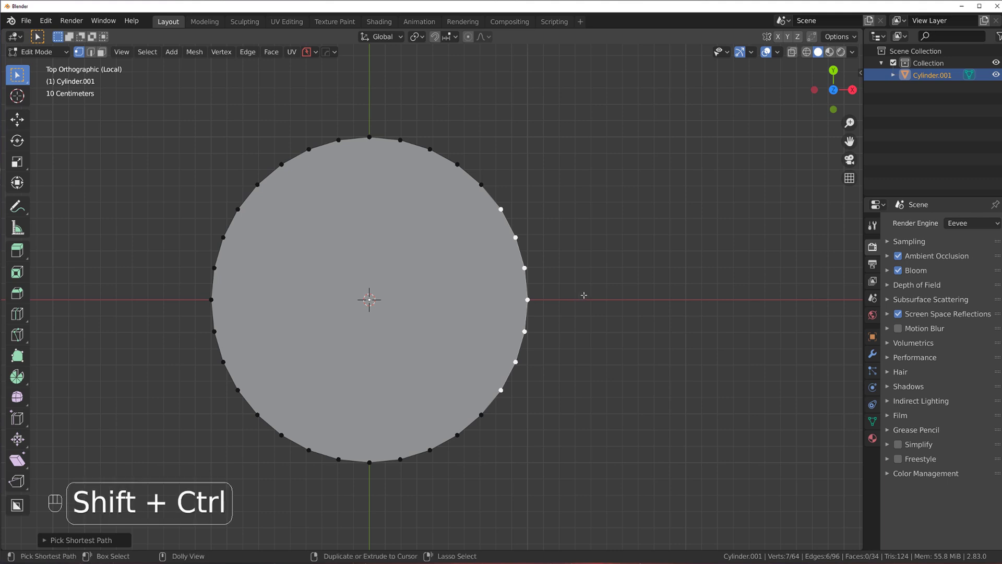
- Run Mira CurveStretch with 12 curve points on the selected rim vertices and exit the tool
{"action": "key", "text": "ctrl+shift+grave"}
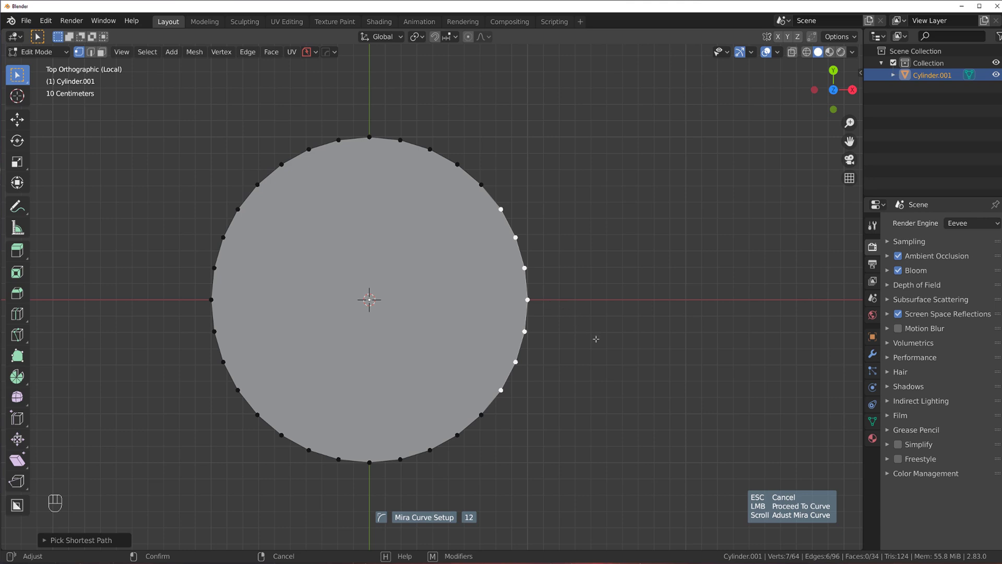
{"action": "left_click", "coordinate": [601, 319]}
{"action": "mouse_move", "coordinate": [539, 329]}
{"action": "middle_mouse_down", "text": "shift"}
{"action": "mouse_move", "coordinate": [494, 310]}
{"action": "mouse_move", "coordinate": [538, 328]}
{"action": "middle_mouse_up", "text": "shift"}
{"action": "right_click", "coordinate": [575, 297]}
{"action": "scroll", "coordinate": [540, 305], "scroll_direction": "up", "scroll_amount": 2}
{"action": "scroll", "coordinate": [538, 328], "scroll_direction": "down", "scroll_amount": 1}
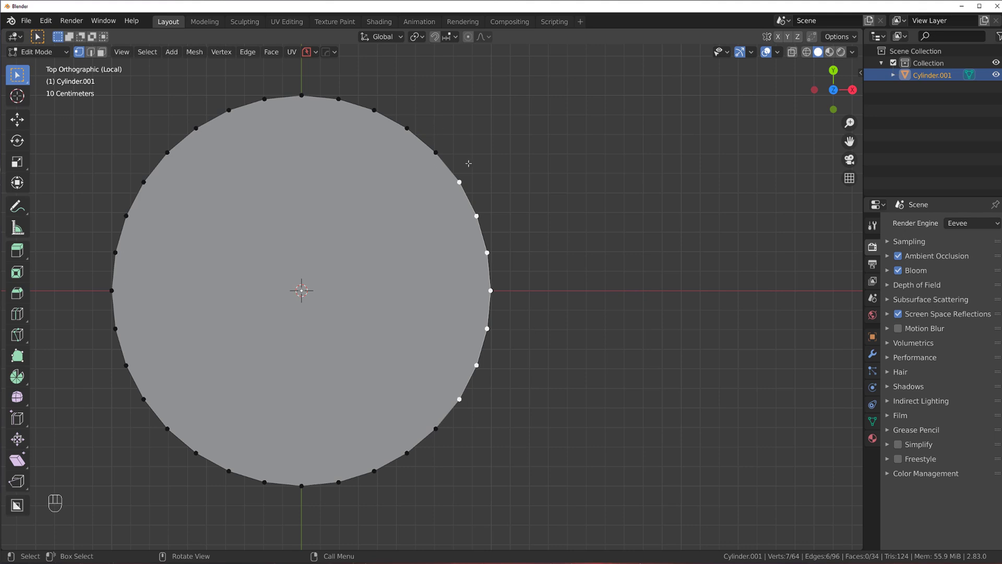
{"action": "left_click", "coordinate": [476, 211]}
{"action": "middle_click_drag", "start_coordinate": [500, 288], "coordinate": [477, 259]}
{"action": "left_click", "coordinate": [469, 157]}
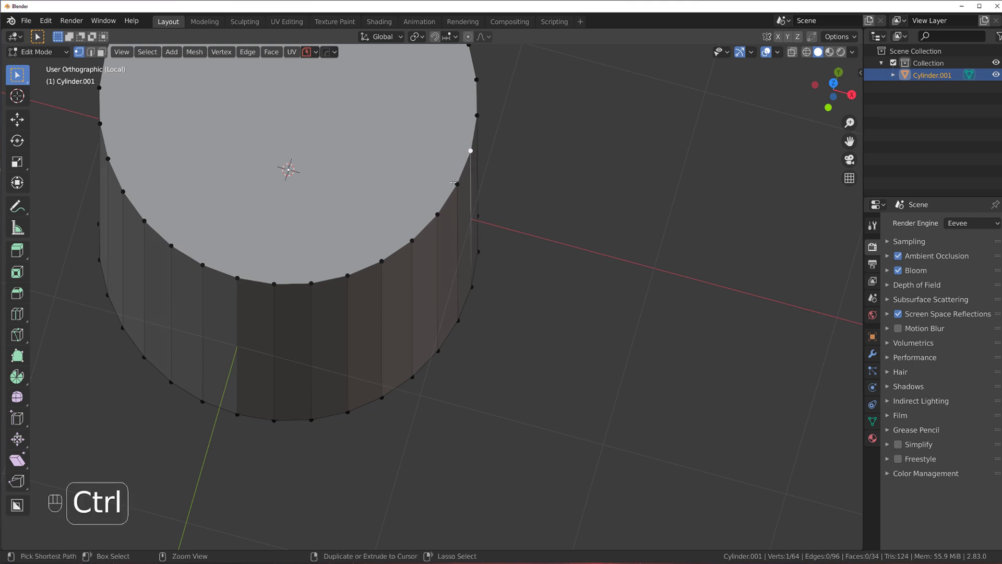
{"action": "left_click", "coordinate": [457, 183], "text": "ctrl"}
{"action": "left_click", "coordinate": [437, 214], "text": "ctrl"}
{"action": "key", "text": "KP_7"}
- Select nine consecutive top-rim vertices centred on the cylinder's positive X side and return to top view
{"action": "middle_click_drag", "start_coordinate": [492, 174], "coordinate": [489, 240], "text": "shift"}
{"action": "left_click", "coordinate": [665, 264]}
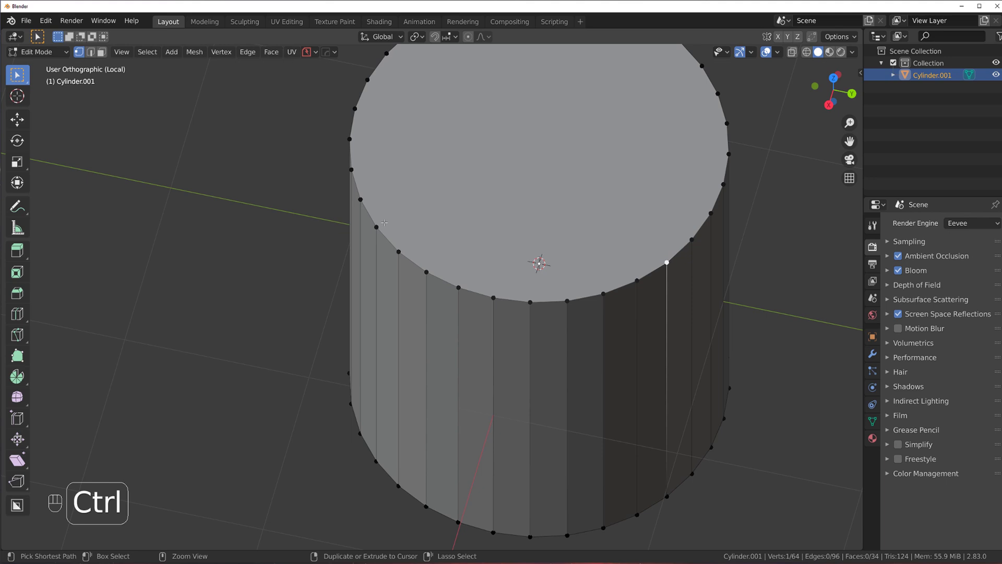
{"action": "left_click", "coordinate": [361, 200], "text": "ctrl"}
{"action": "key", "text": "grave"}
{"action": "key", "text": "grave"}
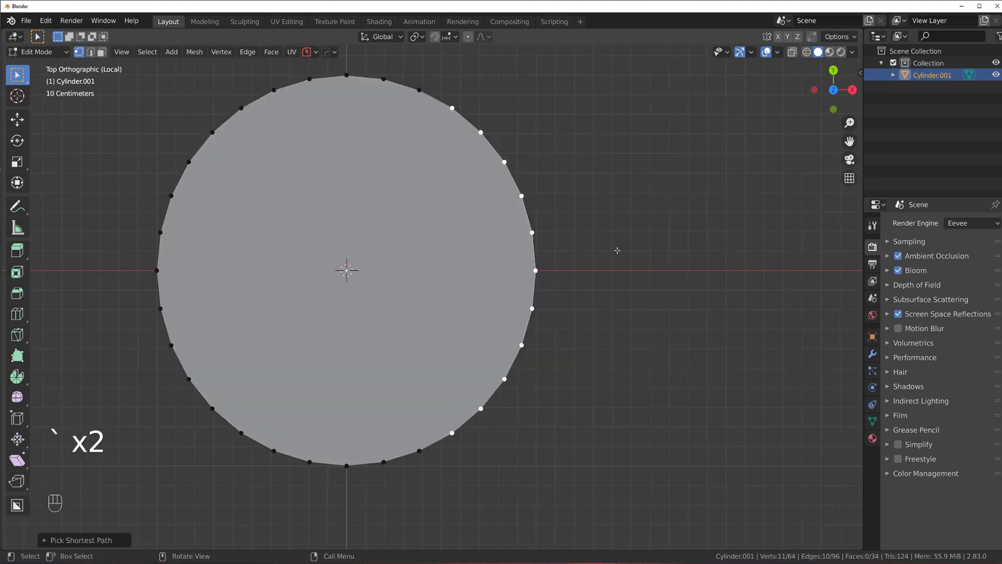
{"action": "left_click", "coordinate": [452, 433], "text": "shift"}
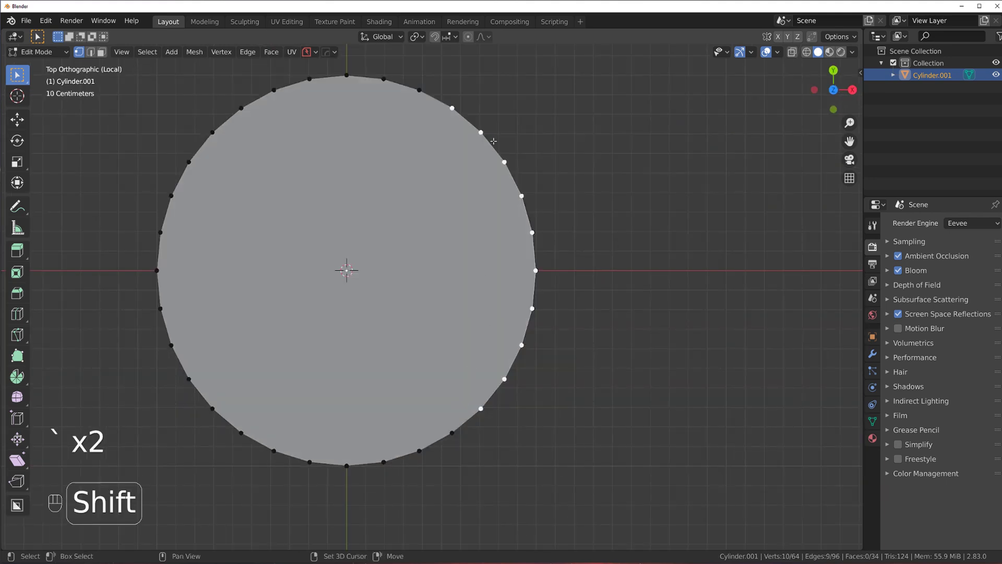
{"action": "left_click", "coordinate": [452, 108], "text": "shift"}
{"action": "middle_click_drag", "start_coordinate": [528, 289], "coordinate": [472, 315], "text": "shift"}
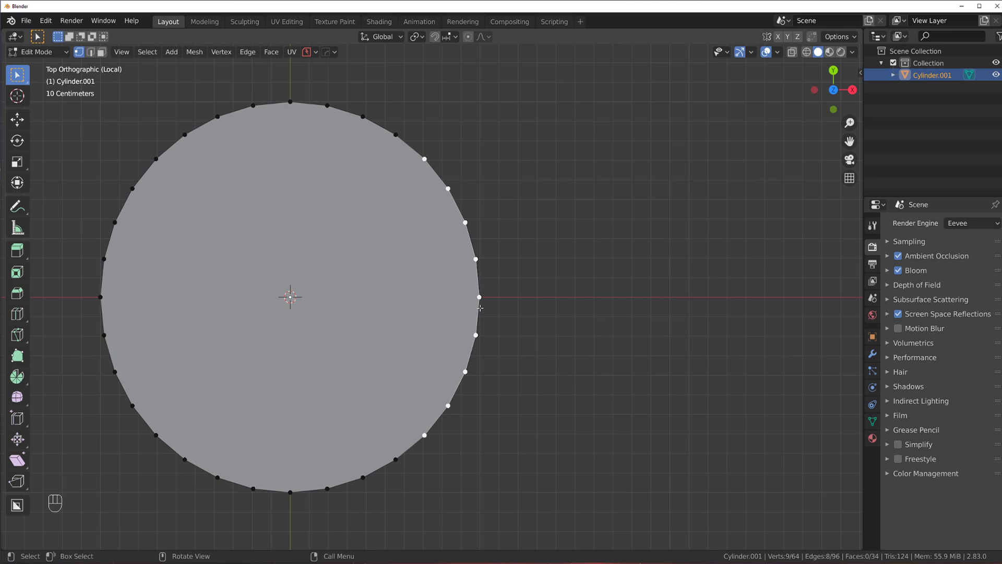
- Flatten the selected vertices into a straight line with Mira CurveStretch set to 2 curve points, and undo the flattening
{"action": "key", "text": "shift+ctrl+grave"}
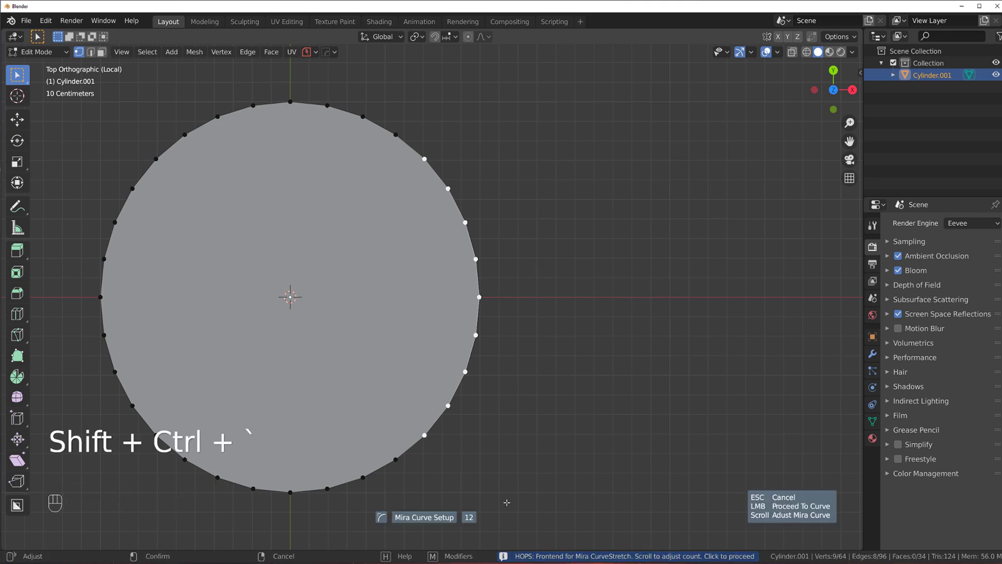
{"action": "scroll", "coordinate": [501, 398], "scroll_direction": "down", "scroll_amount": 10}
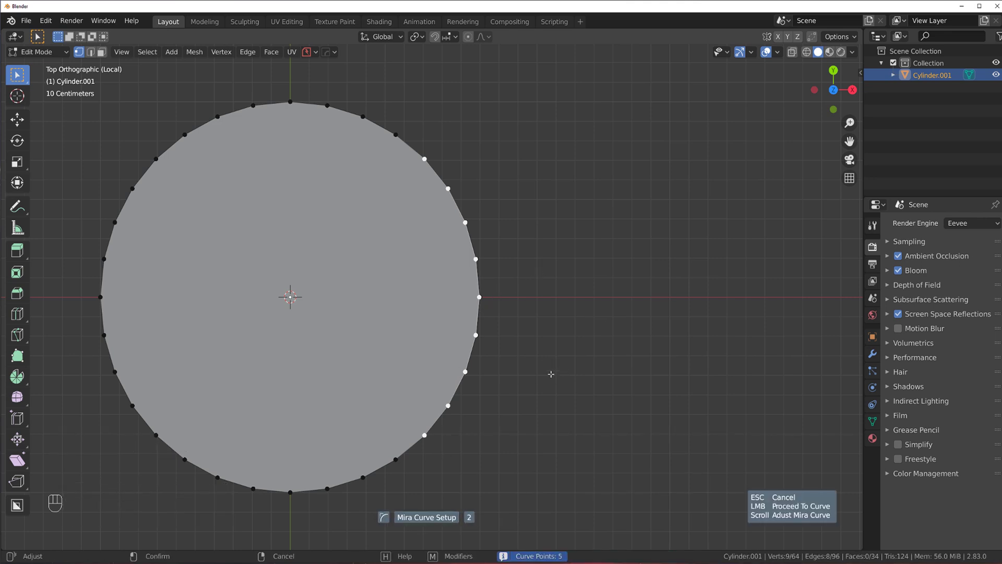
{"action": "scroll", "coordinate": [522, 412], "scroll_direction": "up", "scroll_amount": 10}
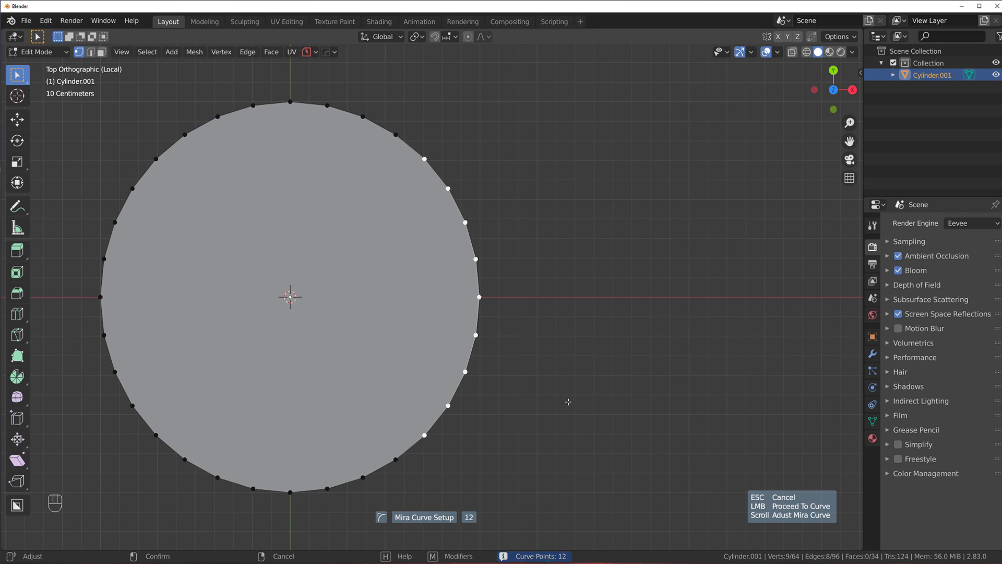
{"action": "scroll", "coordinate": [563, 407], "scroll_direction": "down", "scroll_amount": 10}
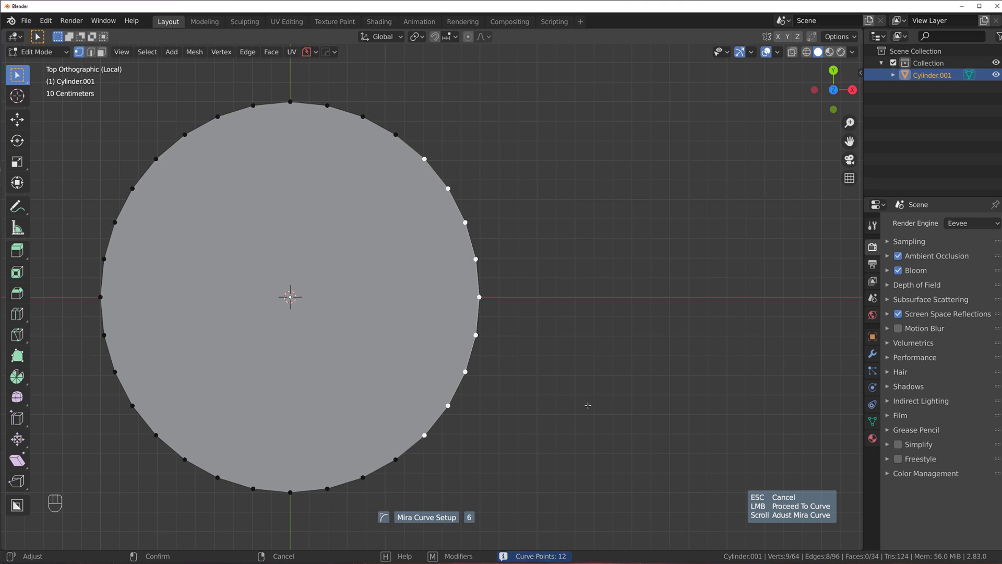
{"action": "left_click", "coordinate": [587, 353]}
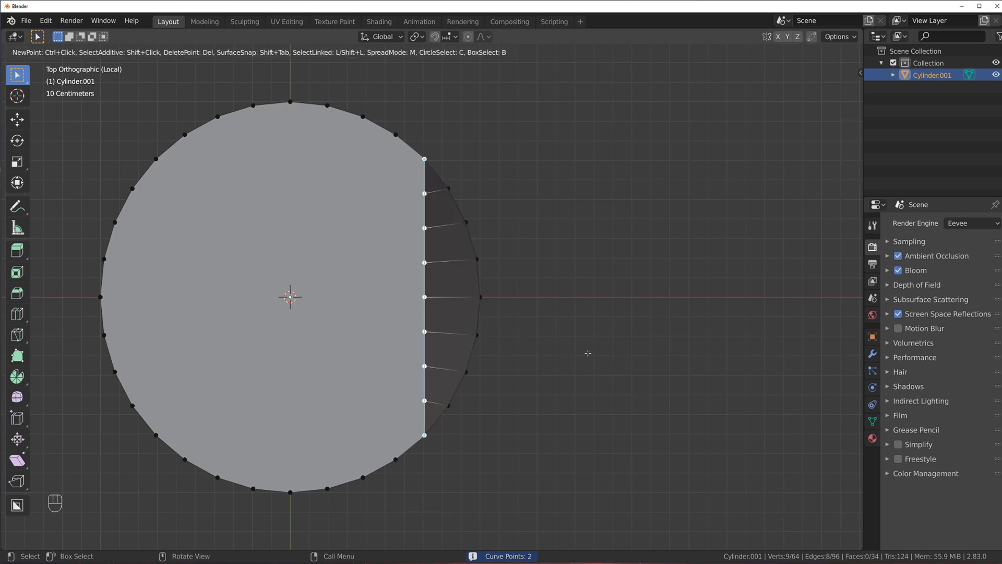
{"action": "right_click", "coordinate": [588, 352]}
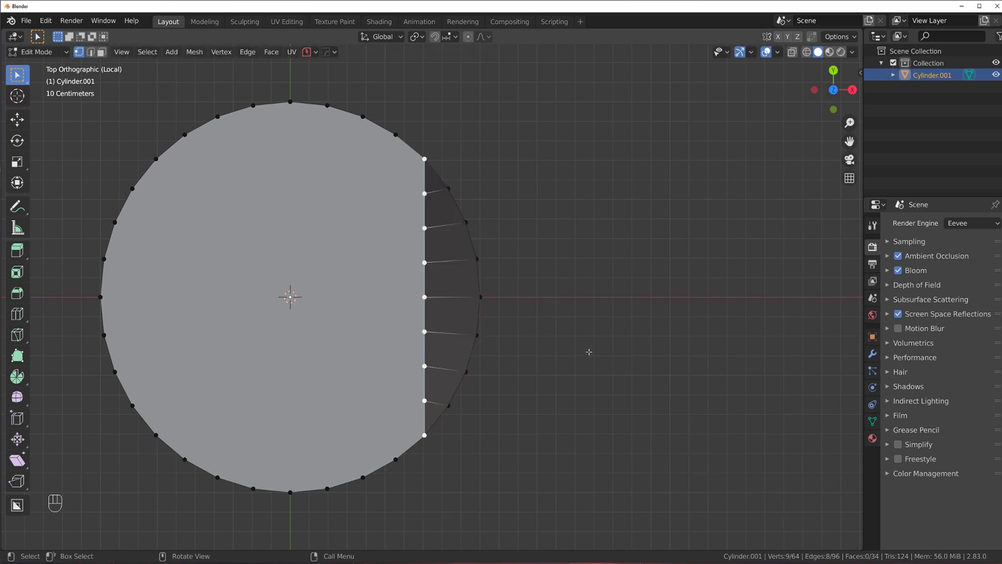
{"action": "key", "text": "ctrl"}
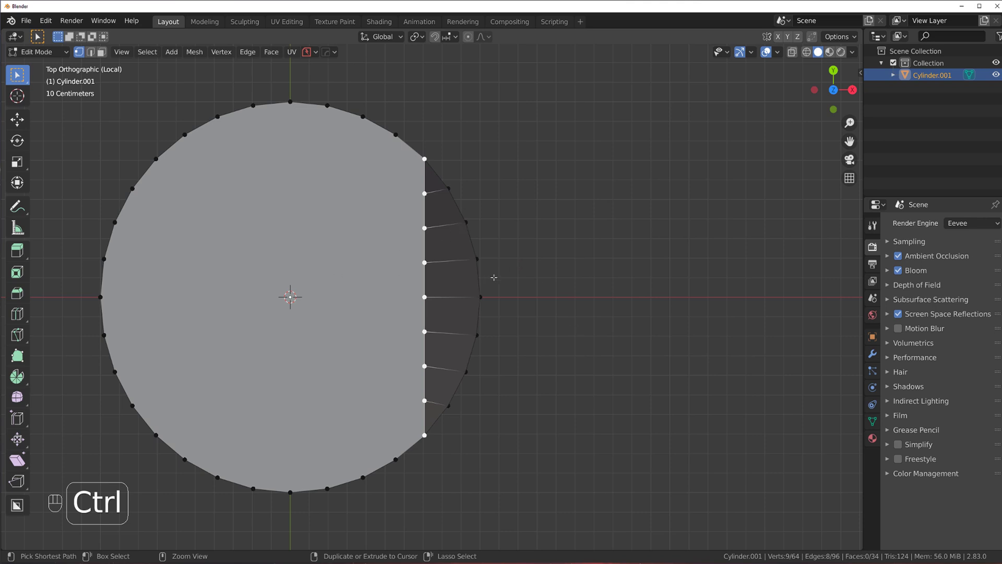
{"action": "key", "text": "ctrl+z"}
- Try flattening the nine selected rim vertices by scaling along global X and shifting them about -0.3 m along X, and undo it
{"action": "key", "text": "ctrl+Tab"}
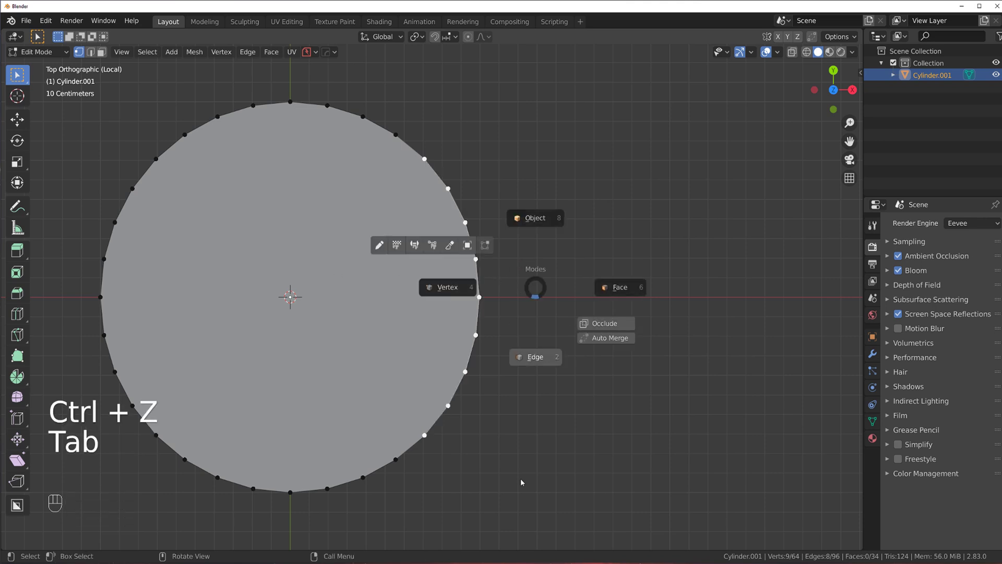
{"action": "key", "text": "s"}
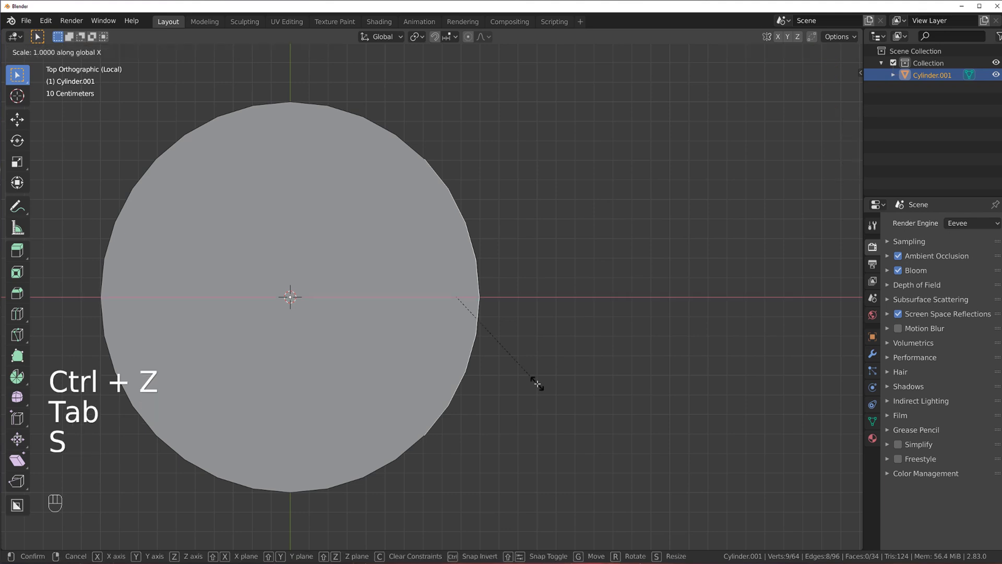
{"action": "left_click", "coordinate": [533, 383]}
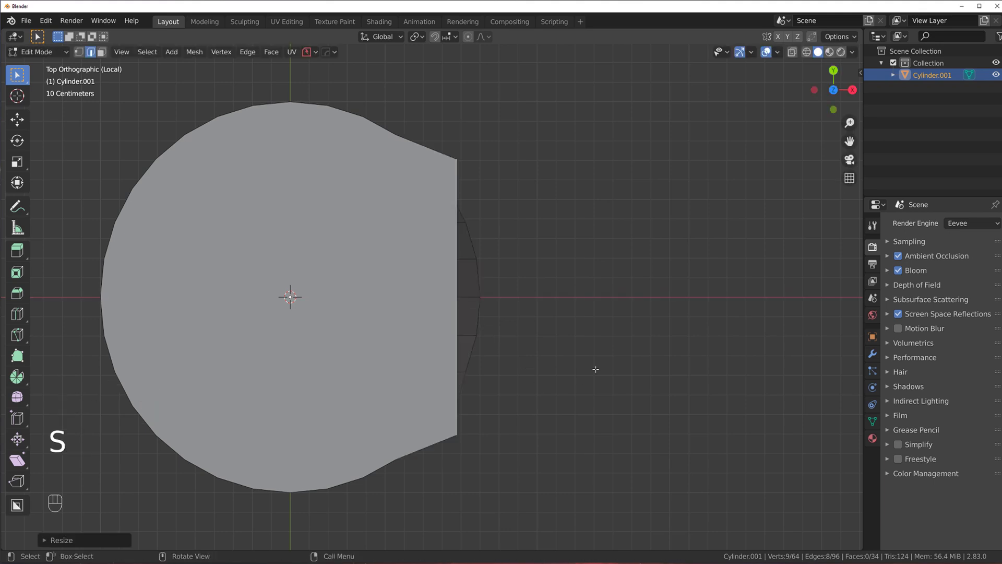
{"action": "key", "text": "g"}
{"action": "key", "text": "x"}
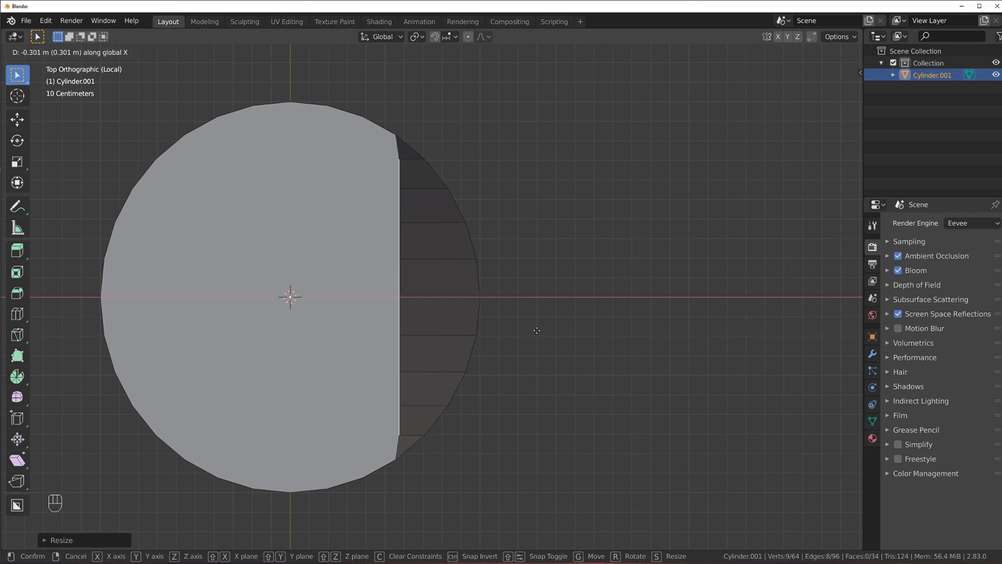
{"action": "right_click", "coordinate": [543, 330]}
{"action": "key", "text": "ctrl+z"}
{"action": "key", "text": "Tab"}
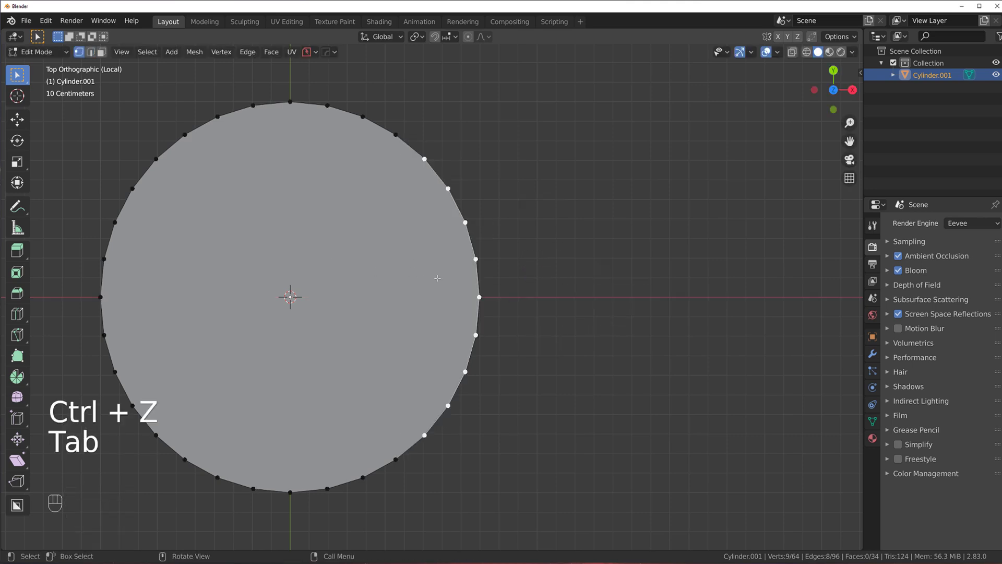
- Straighten the nine selected rim vertices with Mira CurveStretch set to 2 curve points
{"action": "key", "text": "ctrl+shift+grave"}
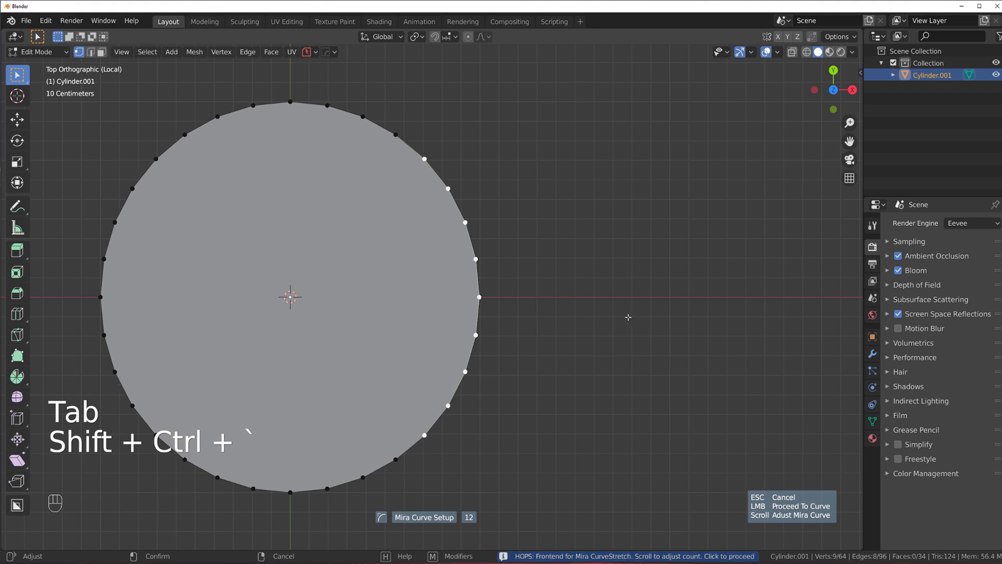
{"action": "scroll", "coordinate": [571, 320], "scroll_direction": "down", "scroll_amount": 5}
{"action": "left_click", "coordinate": [560, 316]}
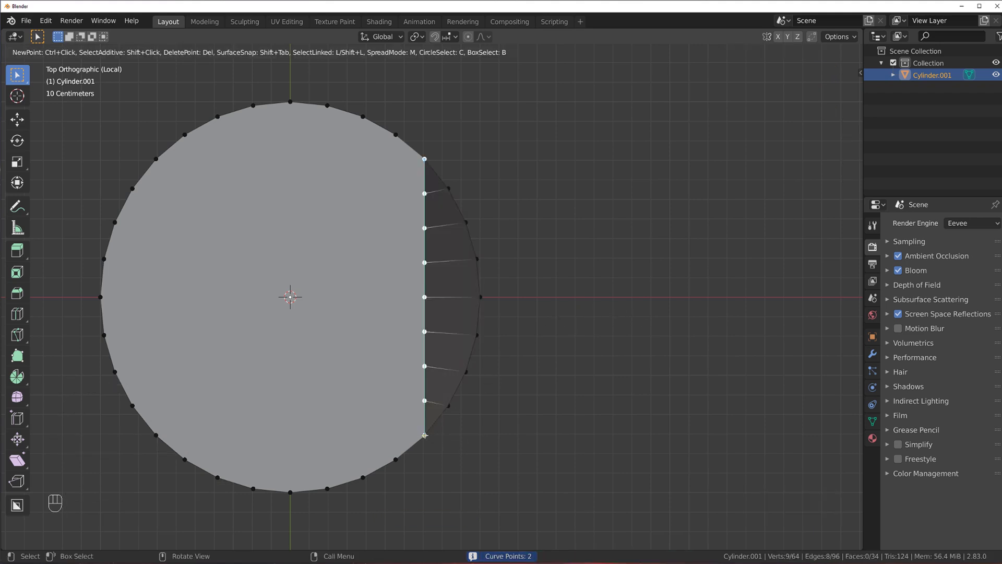
- Pull both curve end points outward past the circle to form a slanted straight edge, and exit CurveStretch
{"action": "left_click_drag", "start_coordinate": [424, 435], "coordinate": [557, 424]}
{"action": "left_click_drag", "start_coordinate": [426, 159], "coordinate": [619, 153]}
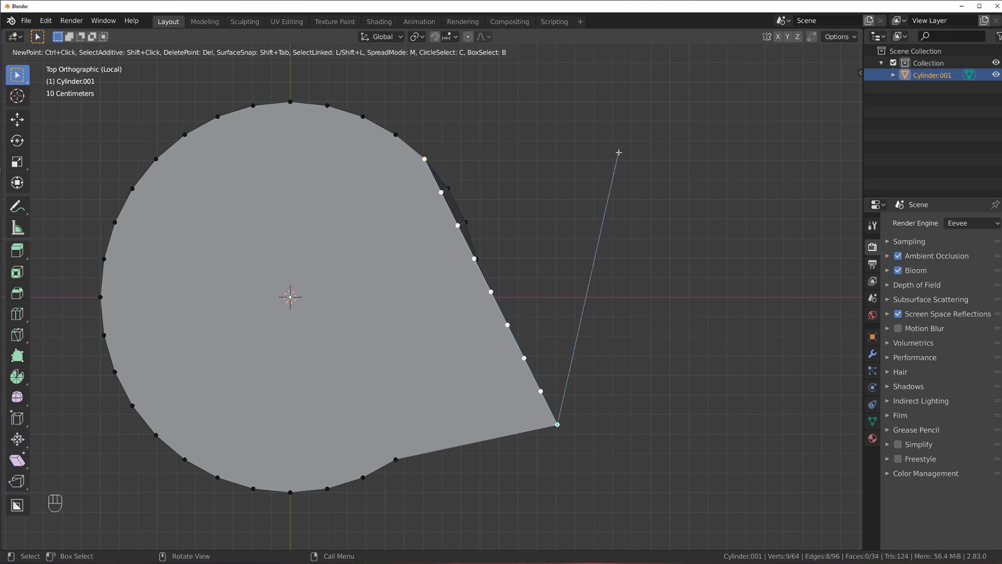
{"action": "left_click_drag", "start_coordinate": [556, 426], "coordinate": [471, 414]}
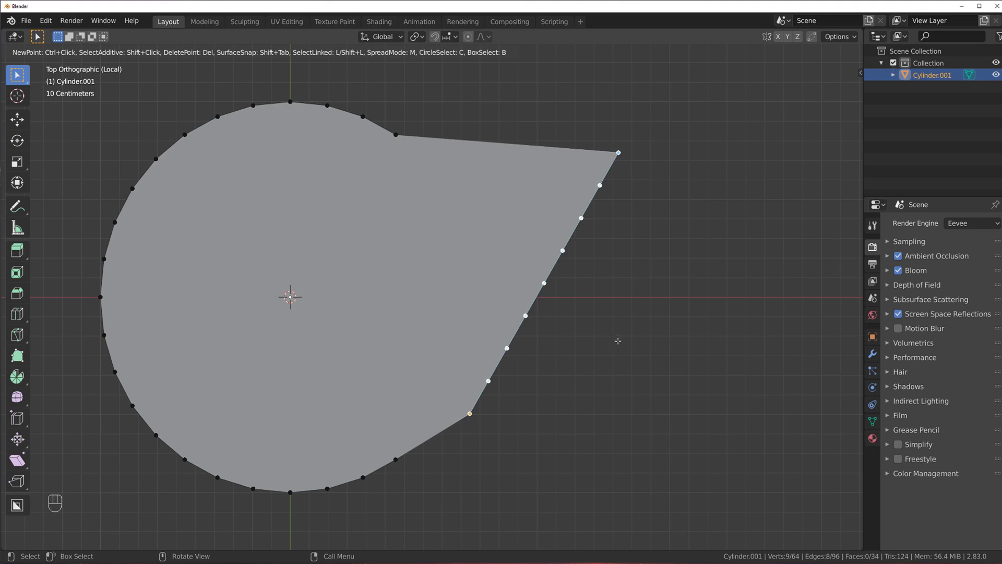
{"action": "right_click", "coordinate": [649, 314]}
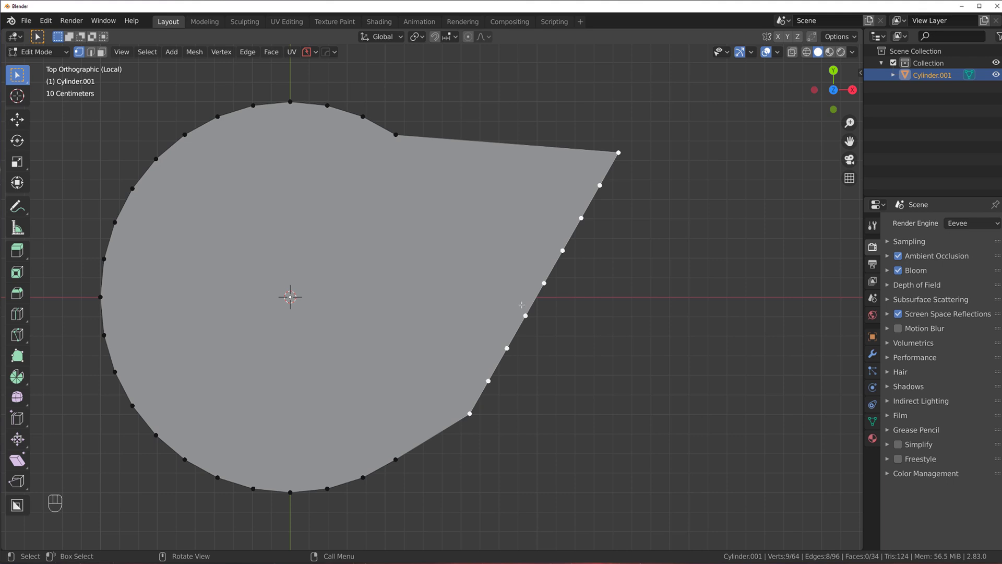
- Move the slanted row of vertices slightly toward negative X and negative Y
{"action": "key", "text": "g"}
{"action": "left_click", "coordinate": [591, 313]}
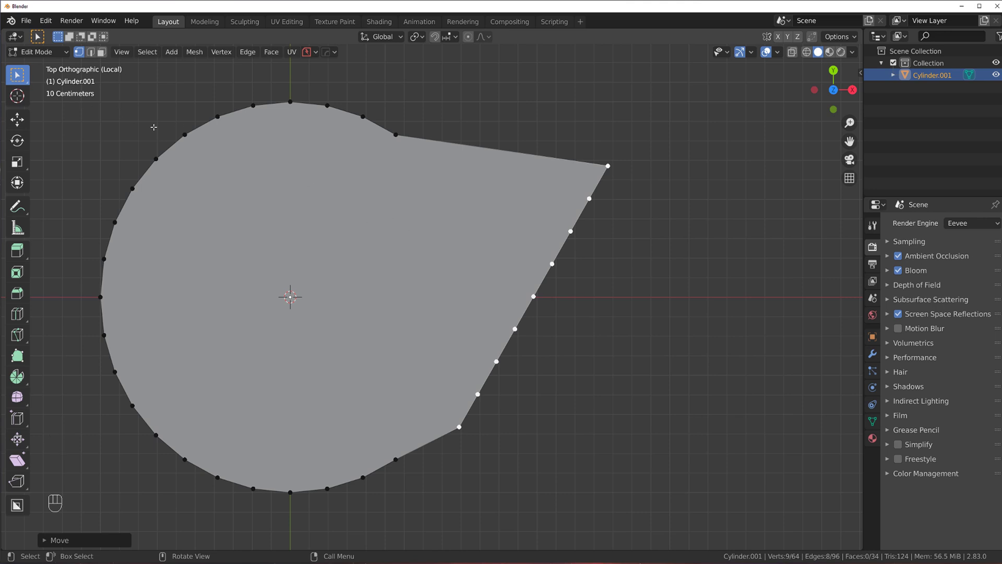
{"action": "key", "text": "KP_5"}
{"action": "key", "text": "KP_5"}
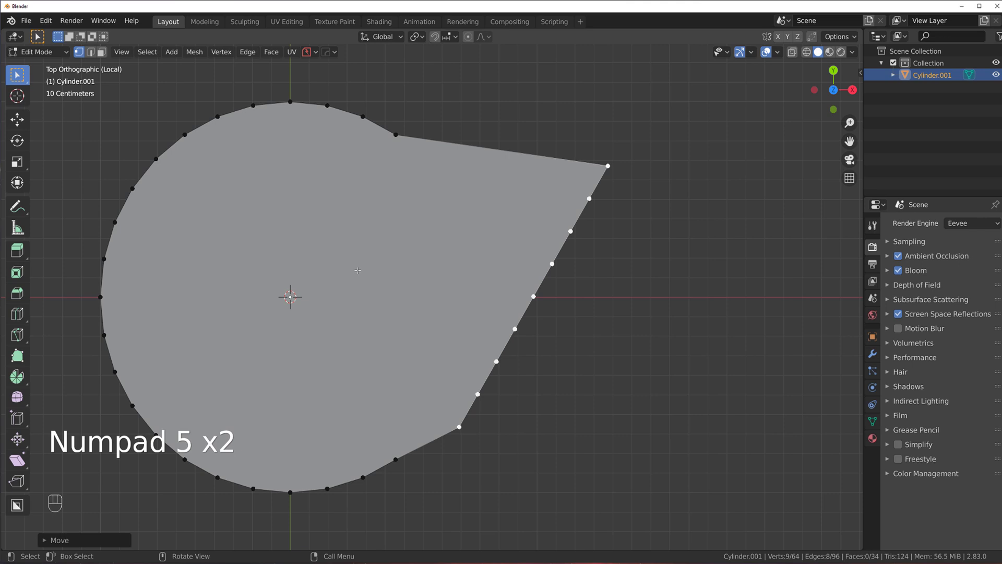
- Add the adjacent rim vertex at the row's positive Y end to the selection and align all of it left with MACHIN3 Align
{"action": "key", "text": "shift"}
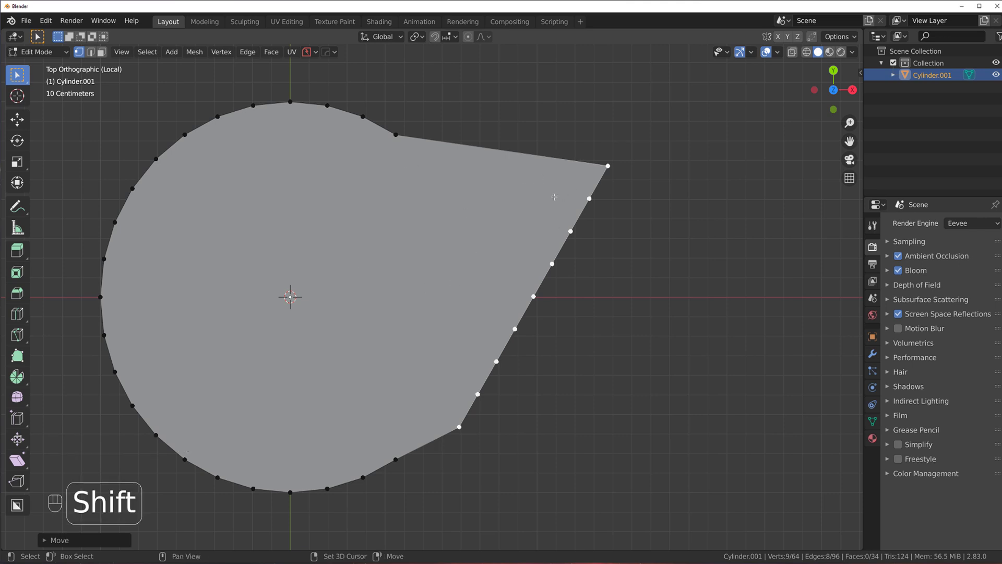
{"action": "left_click", "coordinate": [400, 140], "text": "shift"}
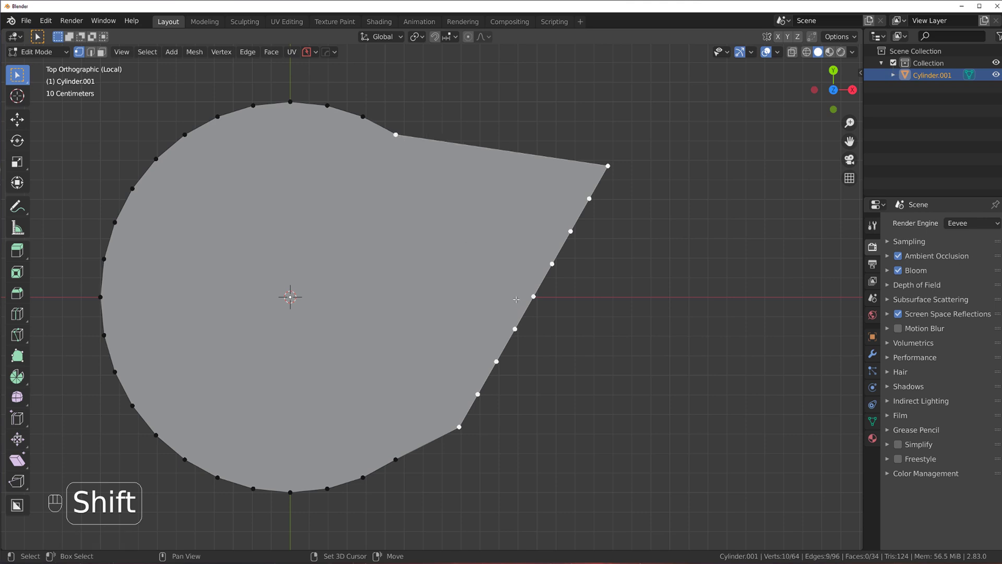
{"action": "key", "text": "alt+a"}
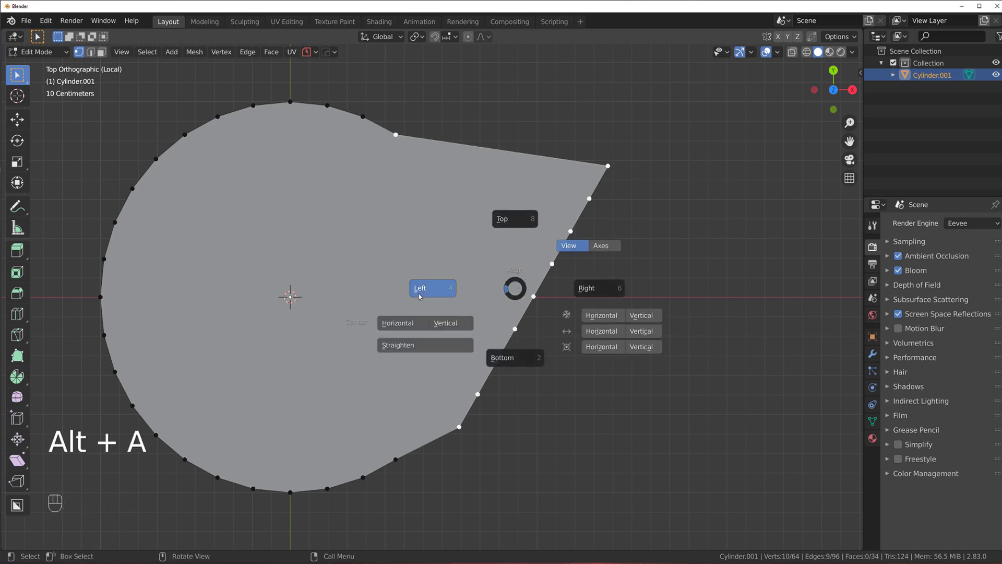
{"action": "left_click", "coordinate": [420, 296]}
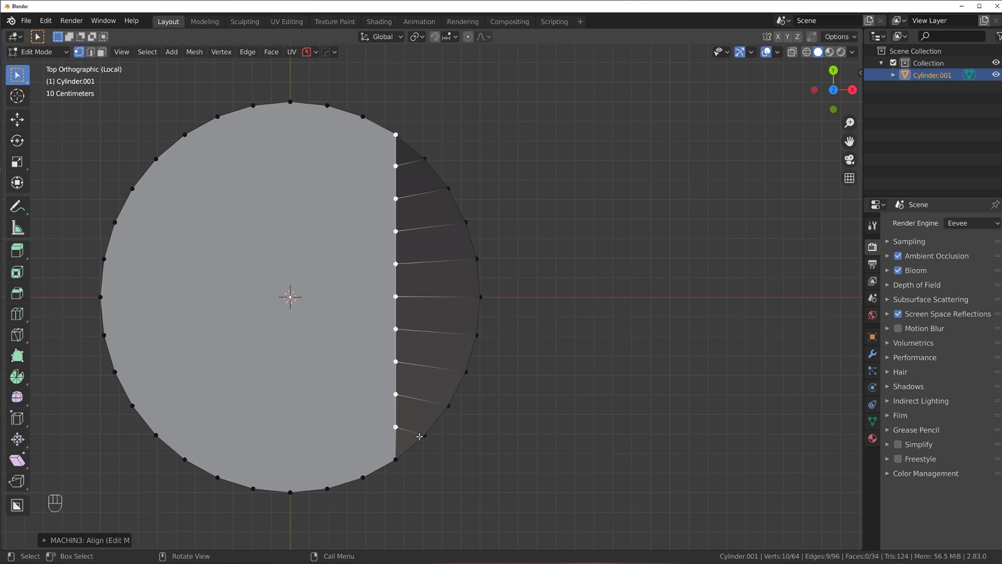
- Add the rim vertex at the row's negative Y end and run Mira CurveStretch with 4 curve points on the selection
{"action": "left_click", "coordinate": [395, 458], "text": "shift"}
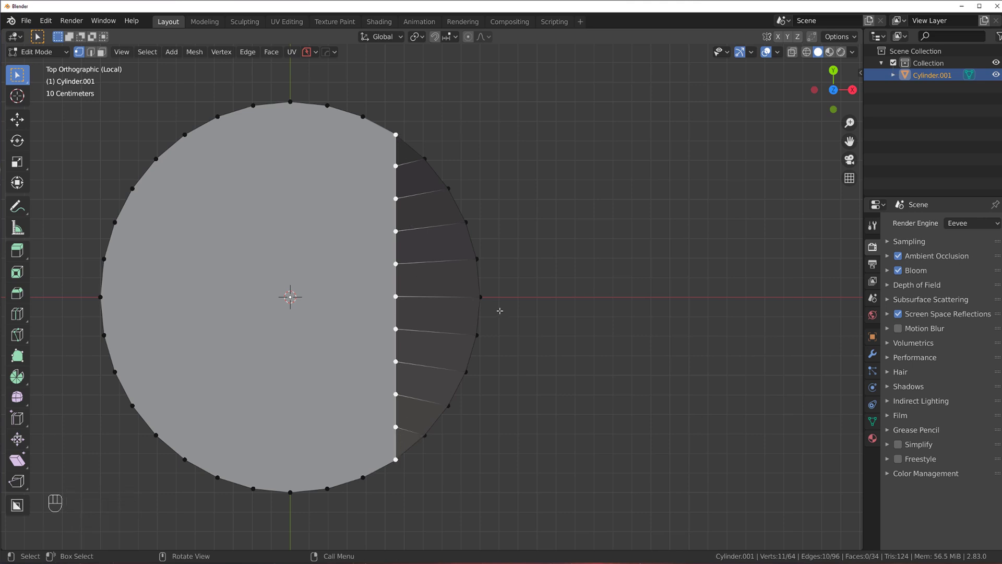
{"action": "key", "text": "ctrl+shift+grave"}
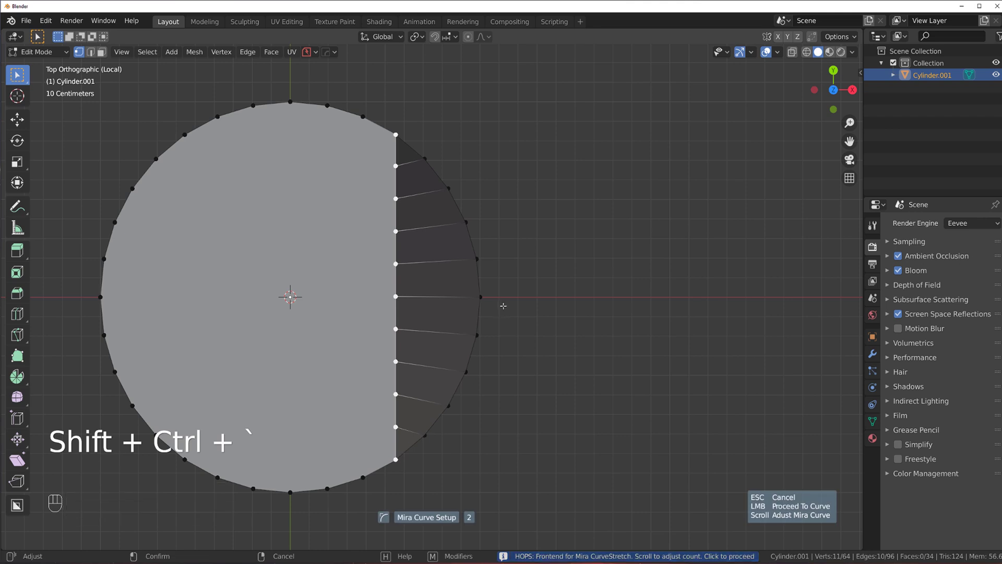
{"action": "scroll", "coordinate": [526, 297], "scroll_direction": "up", "scroll_amount": 2}
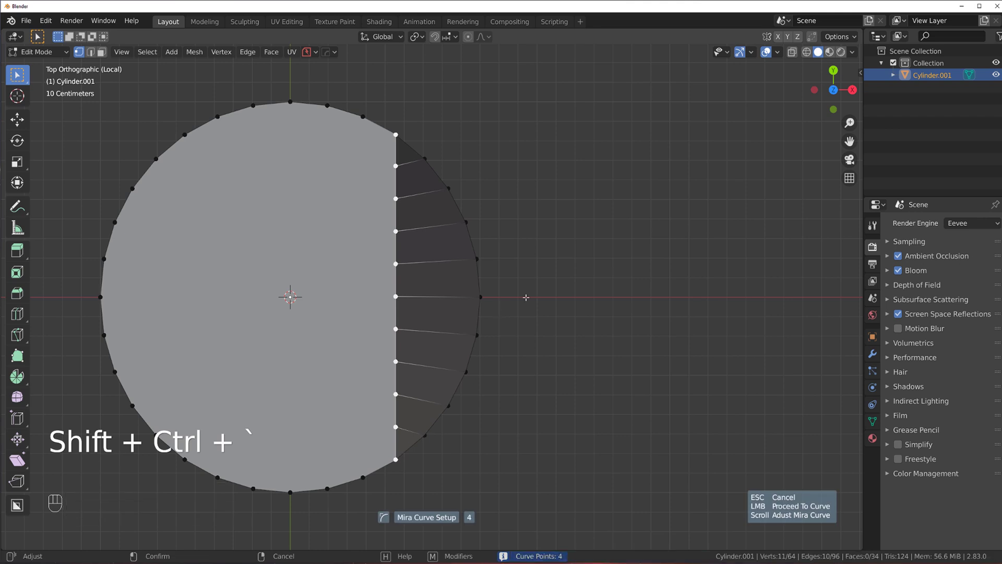
{"action": "left_click", "coordinate": [525, 297]}
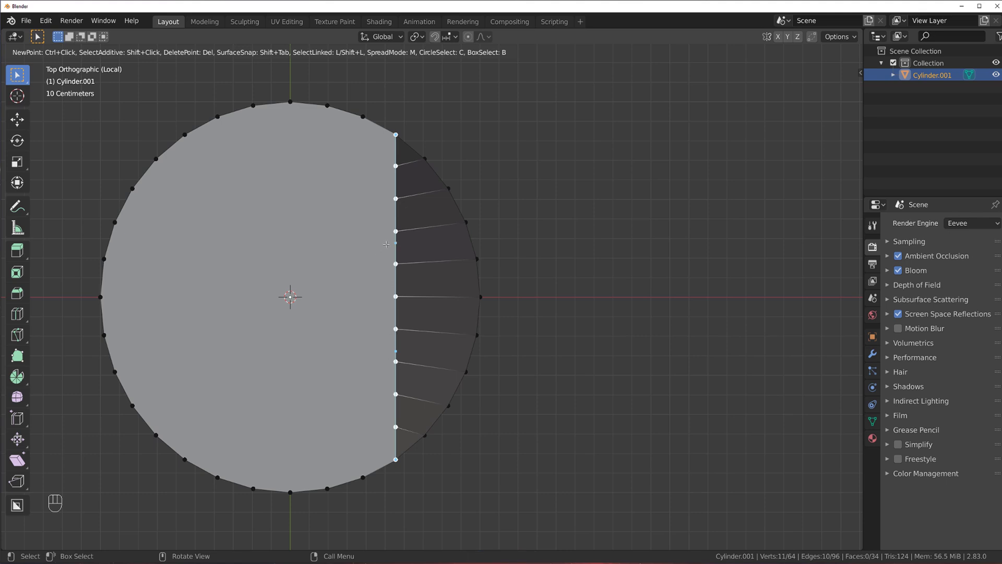
- Pull the two inner curve points outward so the vertices follow the original round rim, and exit CurveStretch
{"action": "left_click_drag", "start_coordinate": [394, 243], "coordinate": [468, 247]}
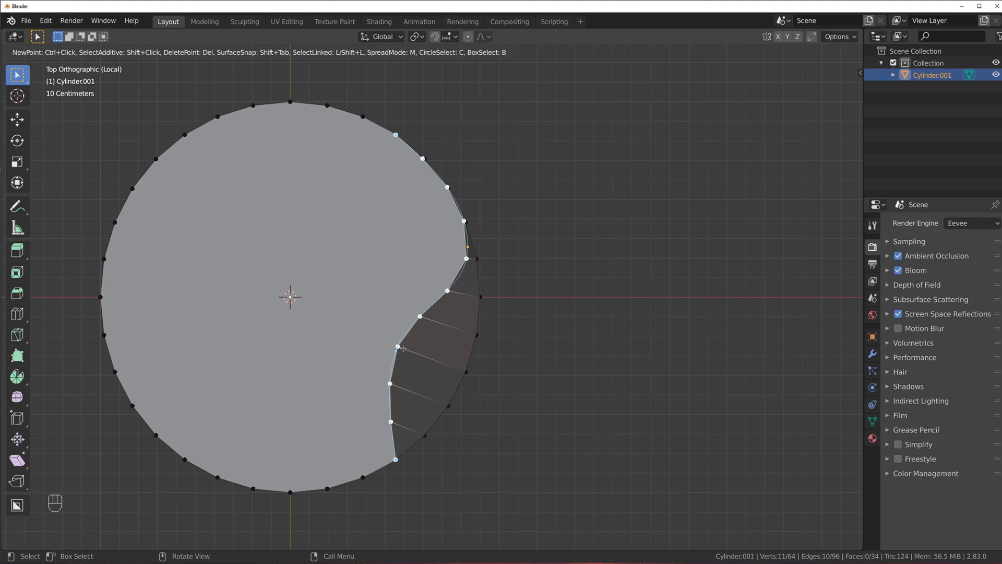
{"action": "left_click_drag", "start_coordinate": [396, 348], "coordinate": [462, 382]}
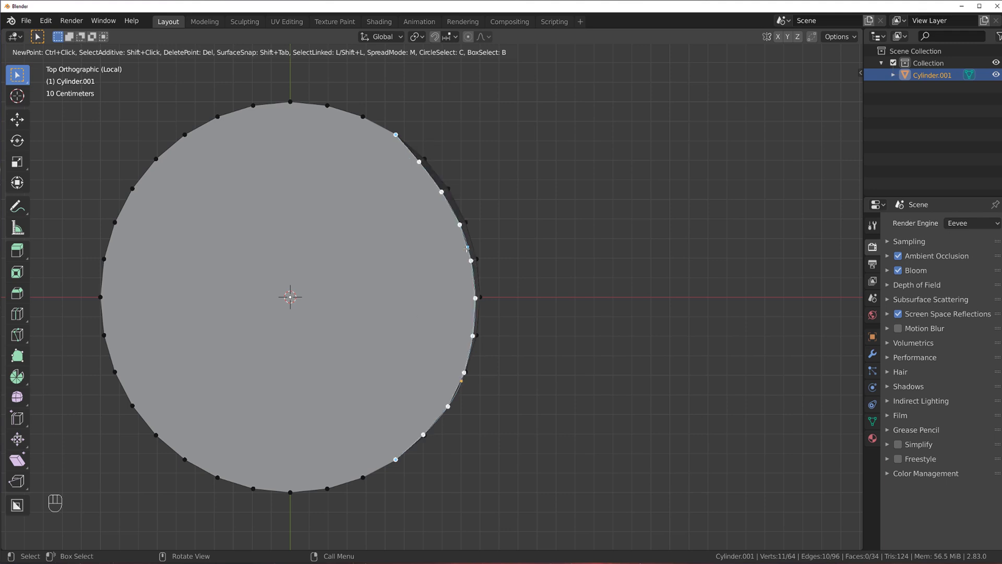
{"action": "left_click_drag", "start_coordinate": [468, 248], "coordinate": [473, 243]}
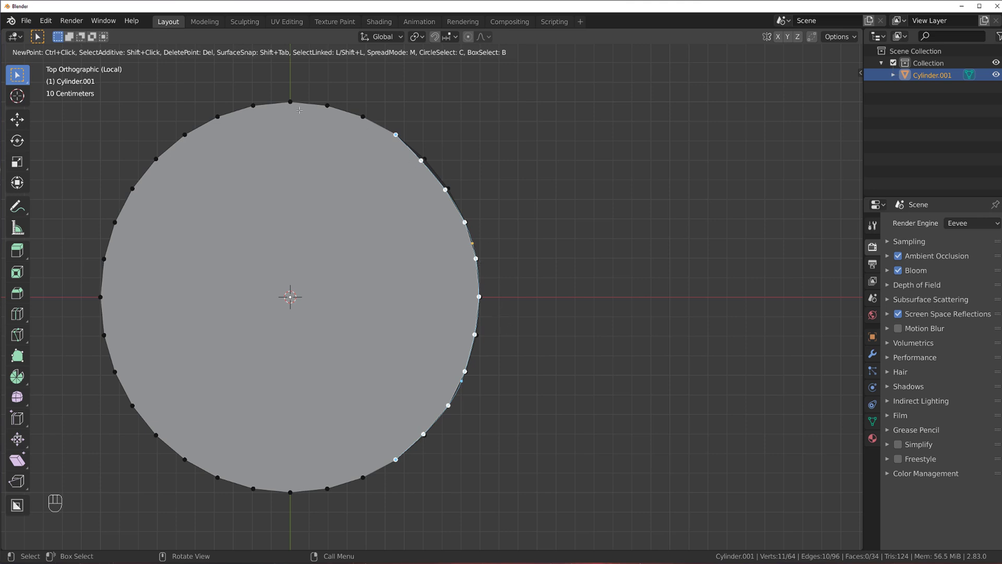
{"action": "right_click", "coordinate": [461, 263]}
- Select the cylinder's entire top rim loop, run Mira CurveStretch on it with 12 curve points, and exit the tool
{"action": "left_click", "coordinate": [365, 482], "text": "alt+shift"}
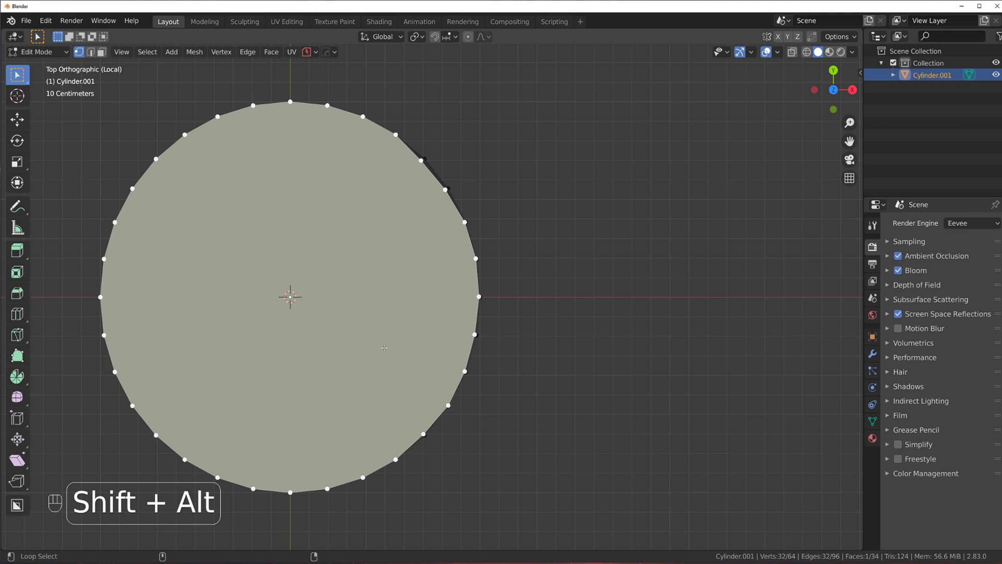
{"action": "right_click", "coordinate": [407, 293]}
{"action": "key", "text": "shift+ctrl+grave"}
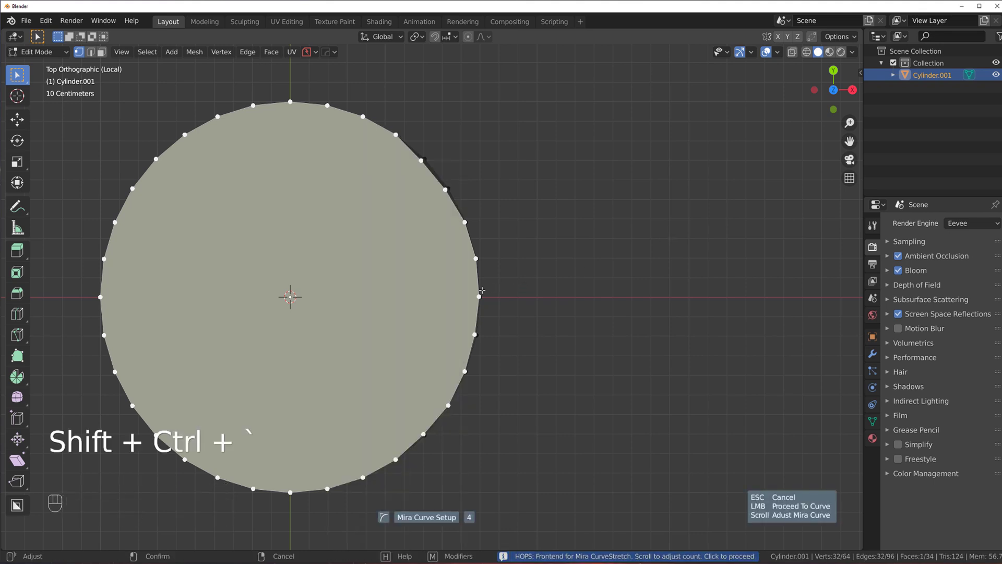
{"action": "left_click", "coordinate": [504, 304]}
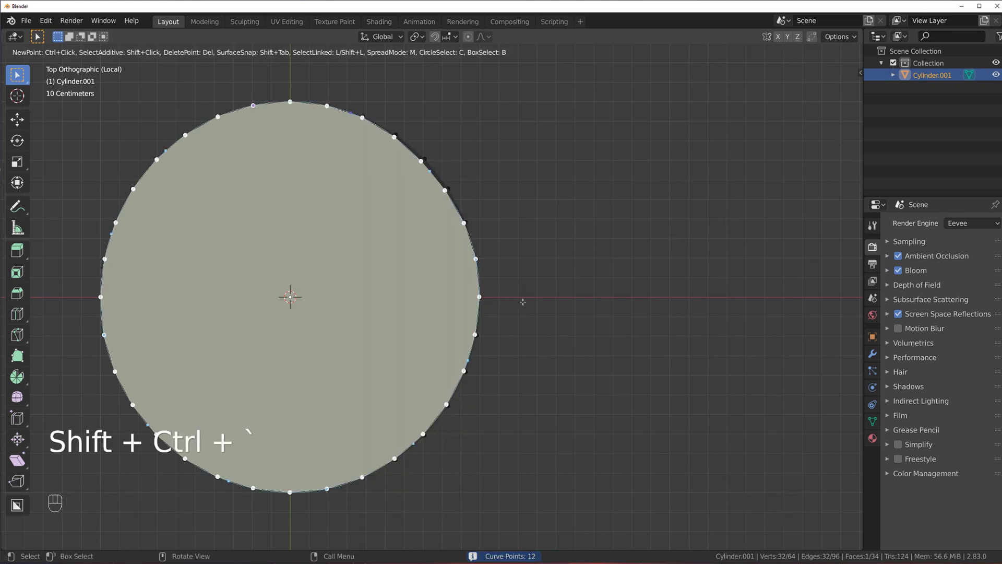
{"action": "right_click", "coordinate": [484, 287]}
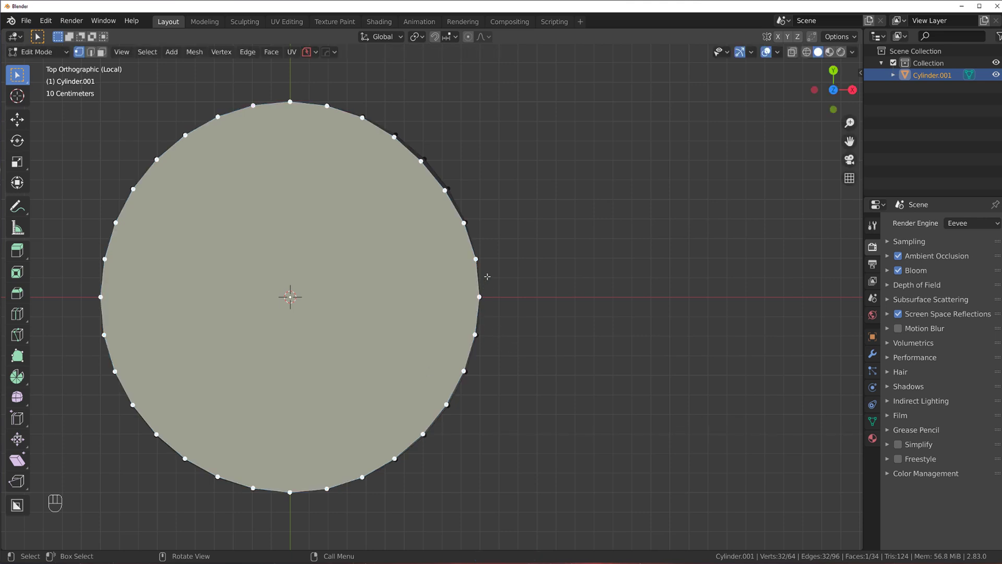
{"action": "key", "text": "g"}
{"action": "key", "text": "shift"}
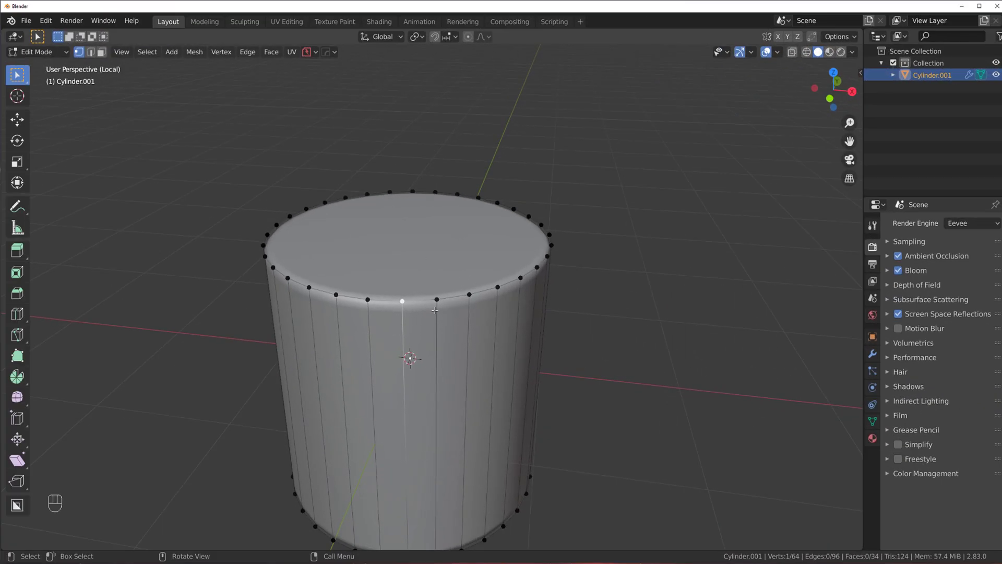
- Select the shortest path of seven top-rim vertices from the front vertex toward the positive X side of the bevelled cylinder
{"action": "middle_click_drag", "start_coordinate": [435, 310], "coordinate": [380, 287]}
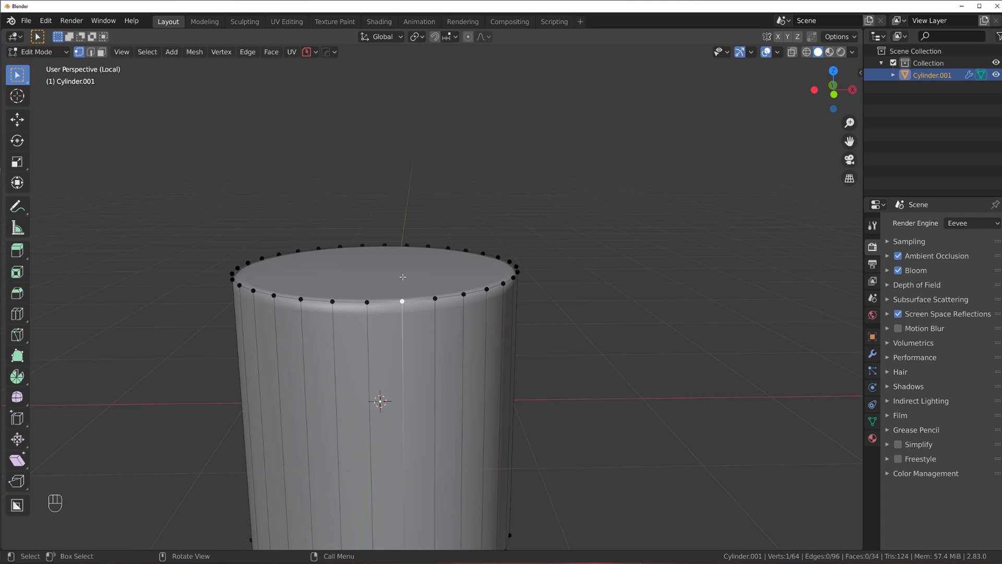
{"action": "scroll", "coordinate": [402, 276], "scroll_direction": "up", "scroll_amount": 2}
{"action": "middle_click_drag", "start_coordinate": [465, 347], "coordinate": [415, 325]}
{"action": "scroll", "coordinate": [317, 316], "scroll_direction": "down", "scroll_amount": 1}
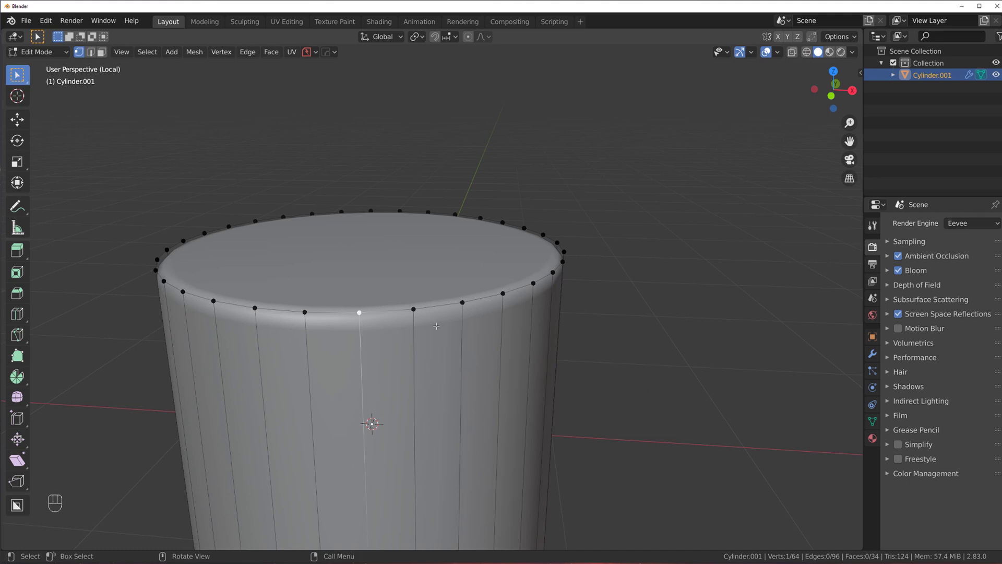
{"action": "left_click", "coordinate": [562, 262], "text": "ctrl"}
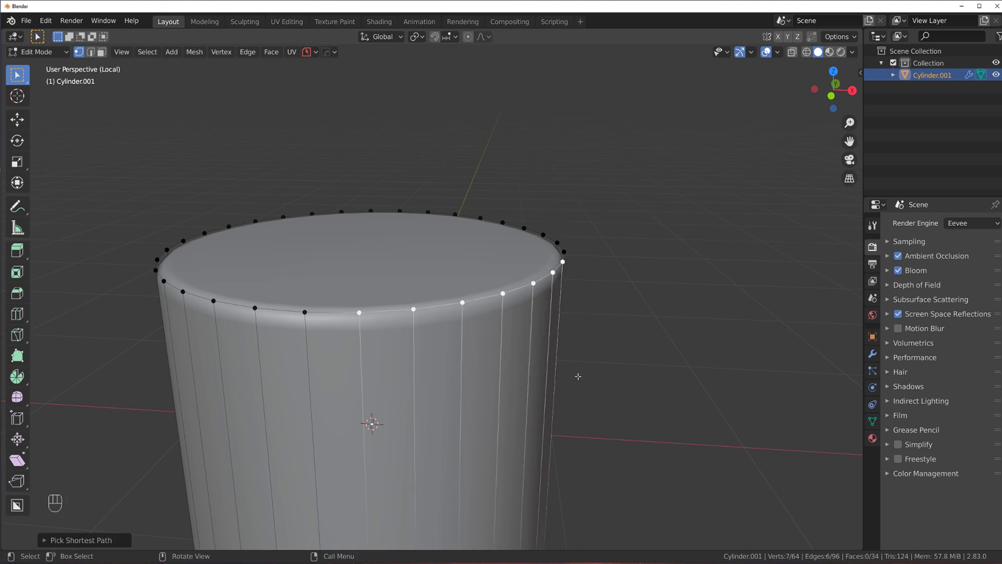
{"action": "middle_click_drag", "start_coordinate": [578, 375], "coordinate": [477, 314]}
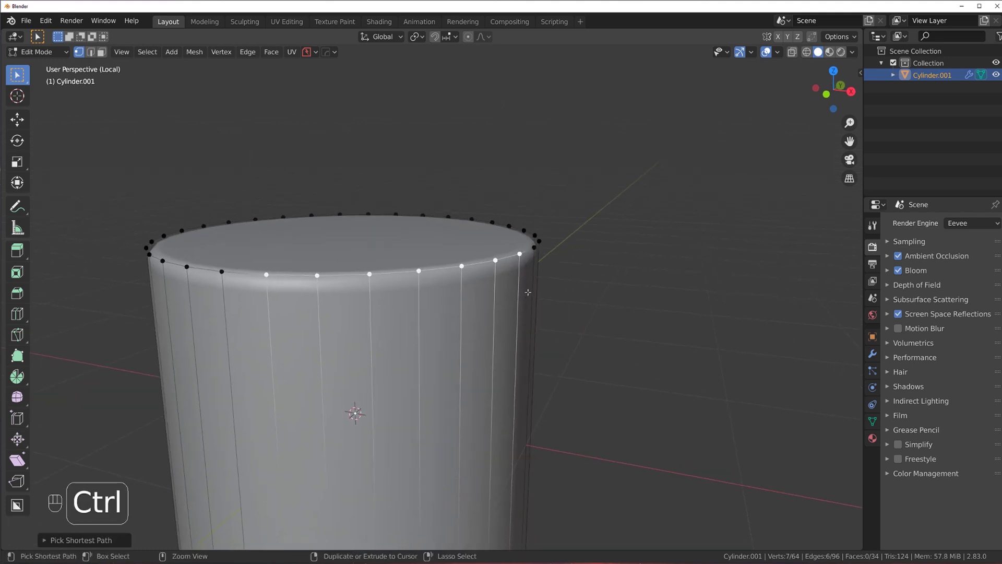
- Flatten the seven selected rim vertices of the bevelled cylinder with Mira CurveStretch at 2 curve points, and inspect the top from above
{"action": "key", "text": "ctrl+shift+grave"}
{"action": "scroll", "coordinate": [528, 292], "scroll_direction": "down", "scroll_amount": 10}
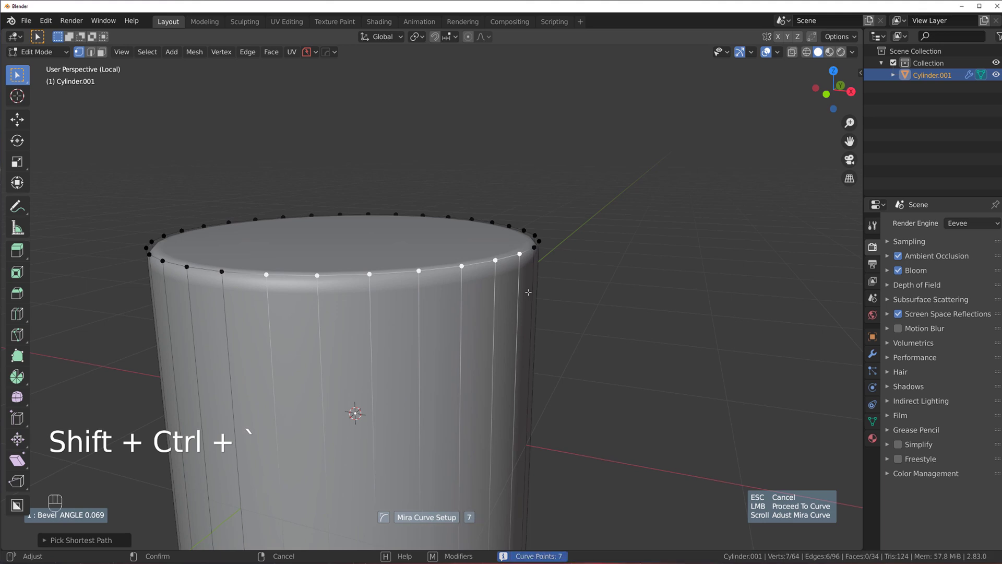
{"action": "left_click", "coordinate": [545, 273]}
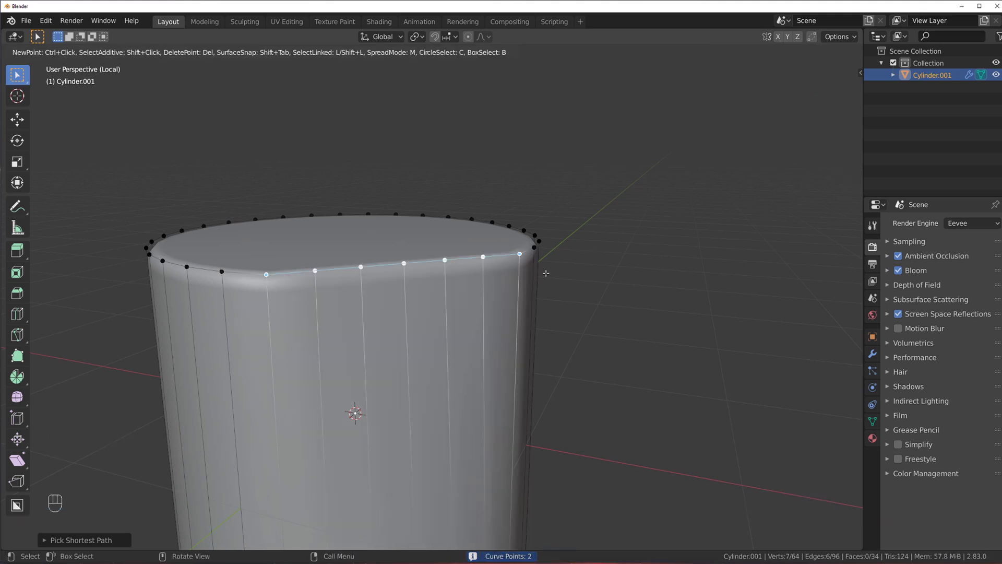
{"action": "middle_click_drag", "start_coordinate": [469, 235], "coordinate": [470, 197]}
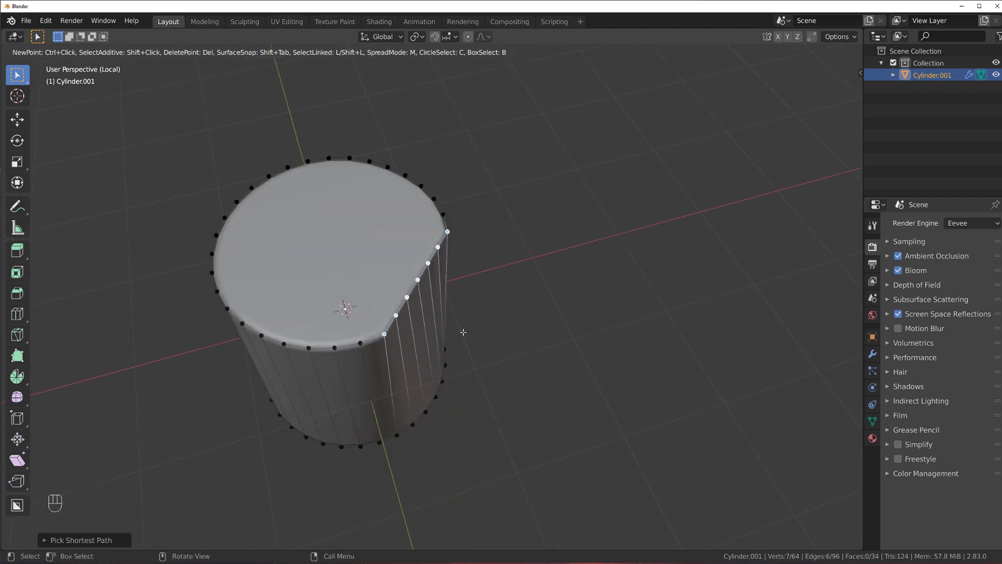
- Try raising the front end point of the flattened rim curve above the cylinder top, and undo the whole CurveStretch
{"action": "middle_click_drag", "start_coordinate": [463, 332], "coordinate": [426, 253]}
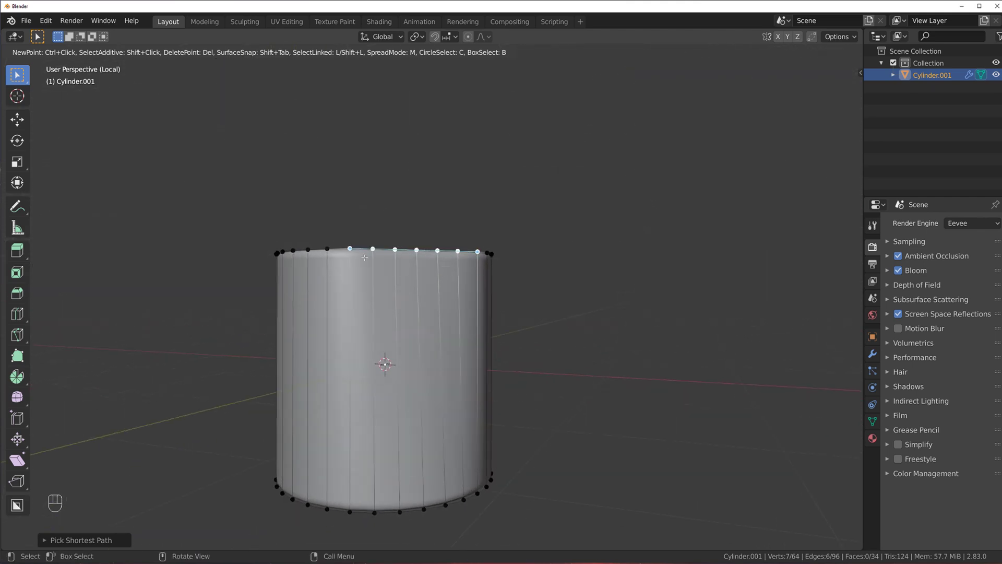
{"action": "left_click_drag", "start_coordinate": [350, 248], "coordinate": [353, 192]}
{"action": "middle_click_drag", "start_coordinate": [448, 222], "coordinate": [454, 268]}
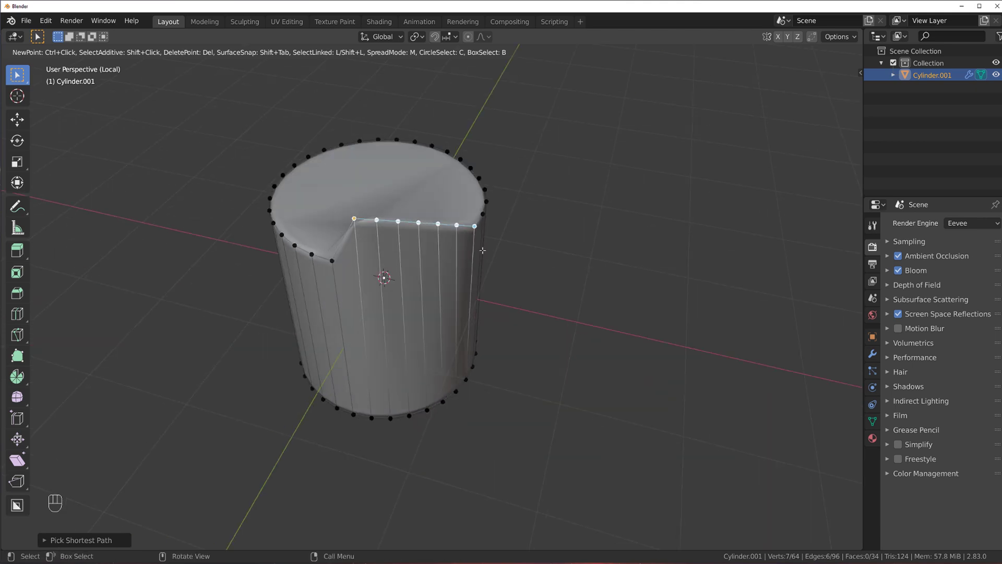
{"action": "key", "text": "ctrl+z"}
{"action": "scroll", "coordinate": [491, 298], "scroll_direction": "up", "scroll_amount": 2}
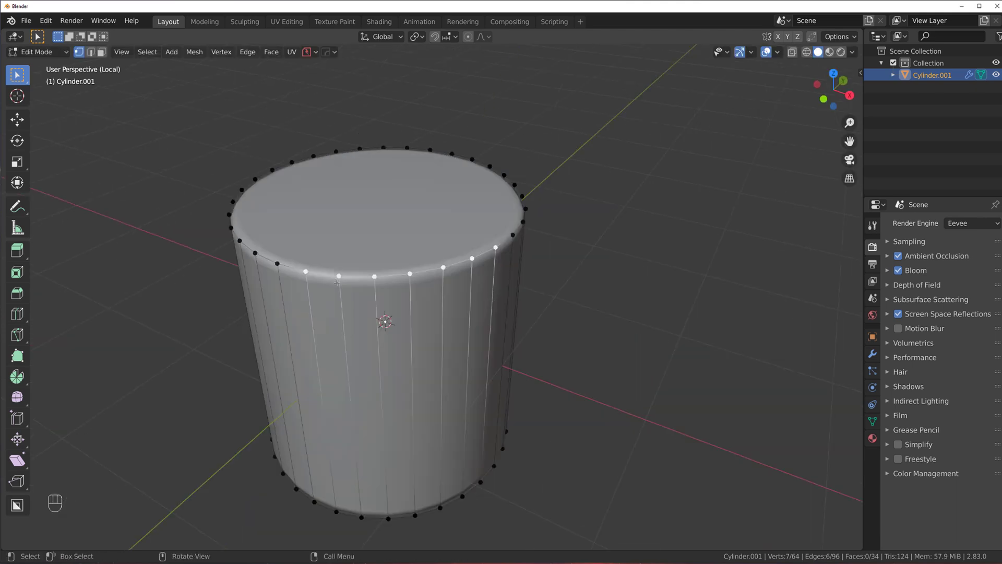
{"action": "scroll", "coordinate": [471, 245], "scroll_direction": "down", "scroll_amount": 1}
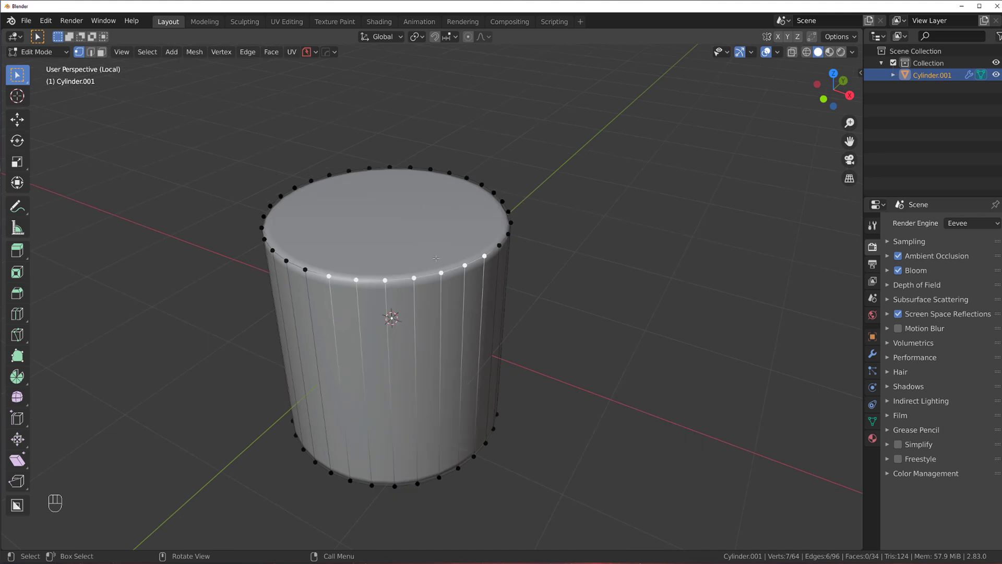
- Try Mira CurveStretch with 4 curve points on the seven rim vertices, raising an inner point, then exit and undo it
{"action": "key", "text": "ctrl+shift+grave"}
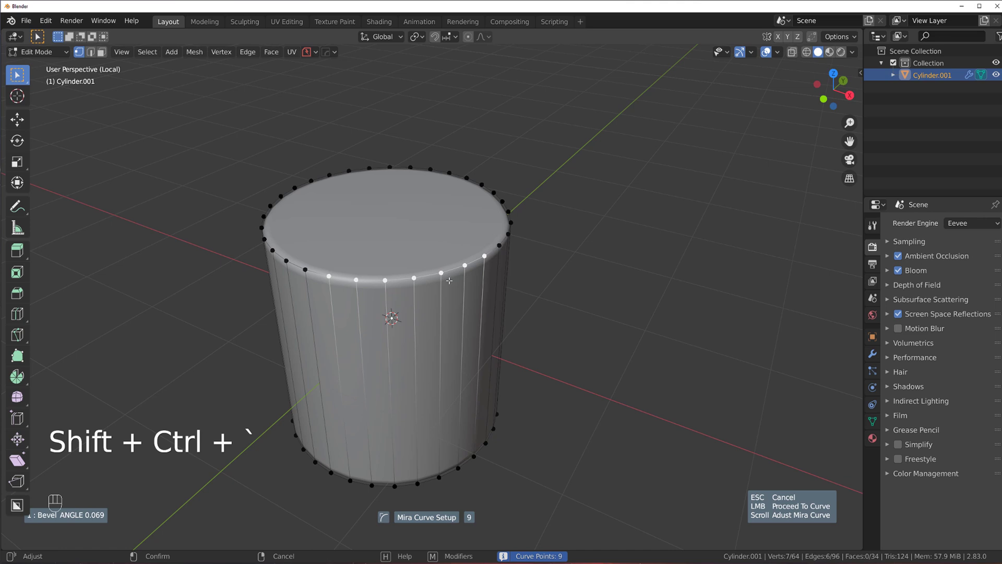
{"action": "left_click", "coordinate": [451, 281]}
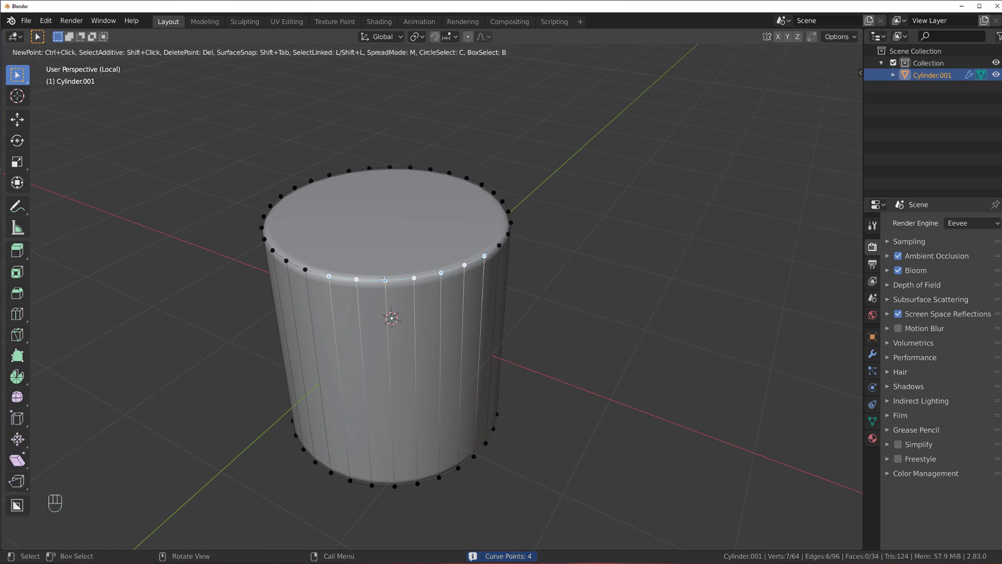
{"action": "left_click_drag", "start_coordinate": [381, 280], "coordinate": [387, 239]}
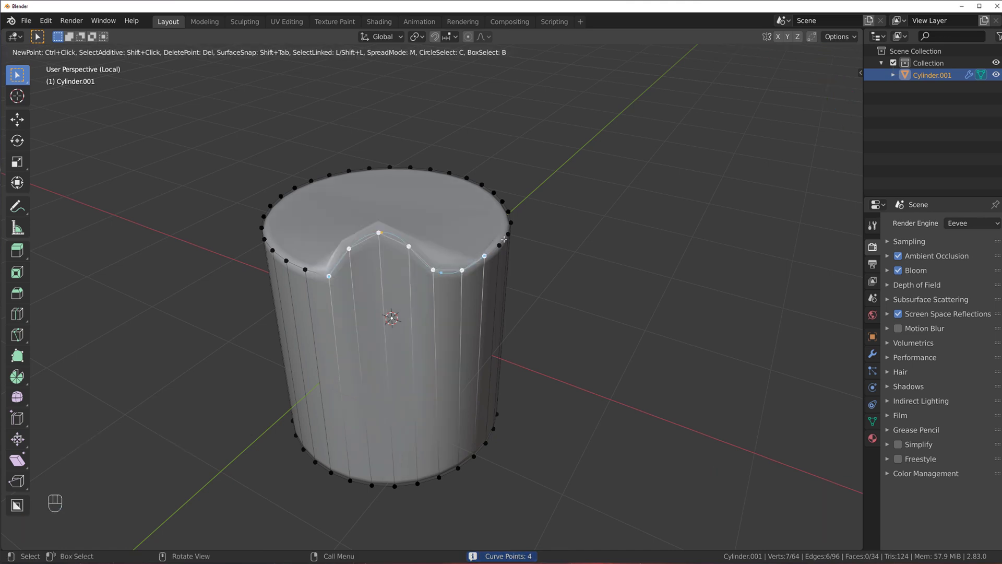
{"action": "right_click", "coordinate": [527, 249]}
{"action": "key", "text": "ctrl+z"}
- In top orthographic view, select the shortest vertex path from the rim's positive X vertex to its front vertex and run Mira CurveStretch
{"action": "key", "text": "grave"}
{"action": "left_click", "coordinate": [454, 282]}
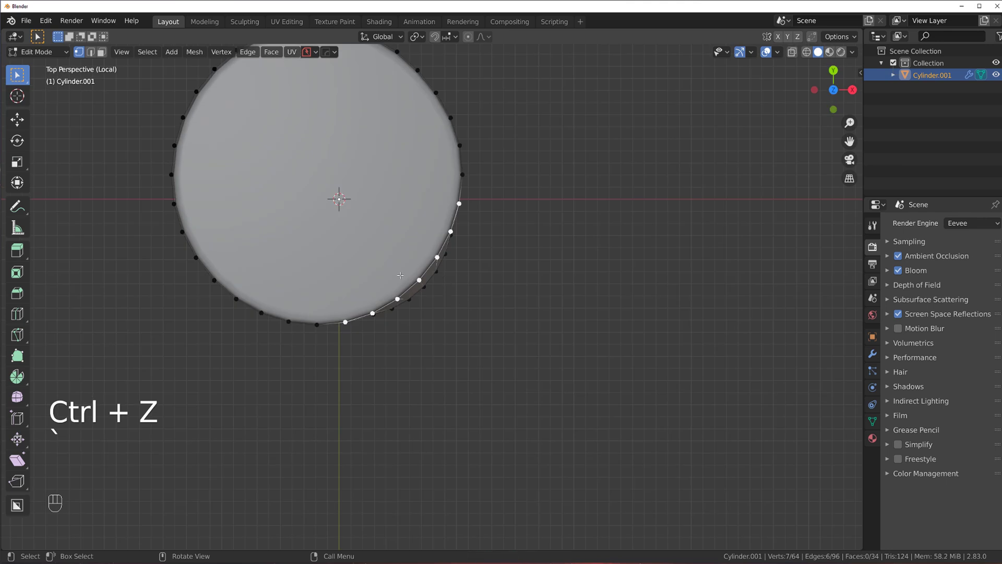
{"action": "key", "text": "KP_5"}
{"action": "middle_click_drag", "start_coordinate": [400, 275], "coordinate": [470, 346], "text": "shift"}
{"action": "left_click_drag", "start_coordinate": [466, 315], "coordinate": [510, 352]}
{"action": "left_click", "coordinate": [480, 267], "text": "shift"}
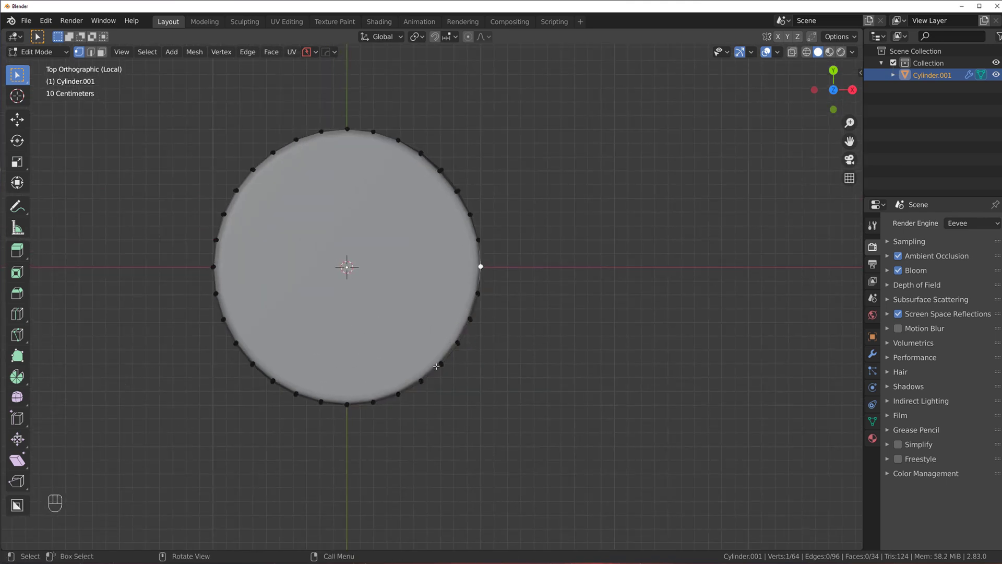
{"action": "left_click", "coordinate": [347, 404], "text": "ctrl+shift"}
{"action": "key", "text": "ctrl+shift+grave"}
{"action": "left_click", "coordinate": [459, 387]}
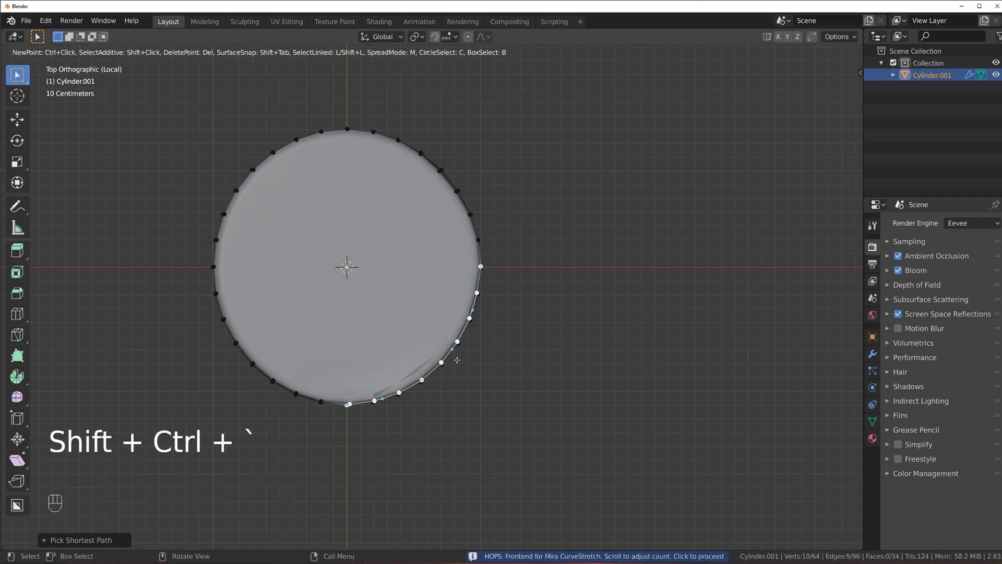
- Pull two inner curve points outward to form a rounded bulge on the rim, and exit CurveStretch
{"action": "left_click_drag", "start_coordinate": [455, 350], "coordinate": [515, 383]}
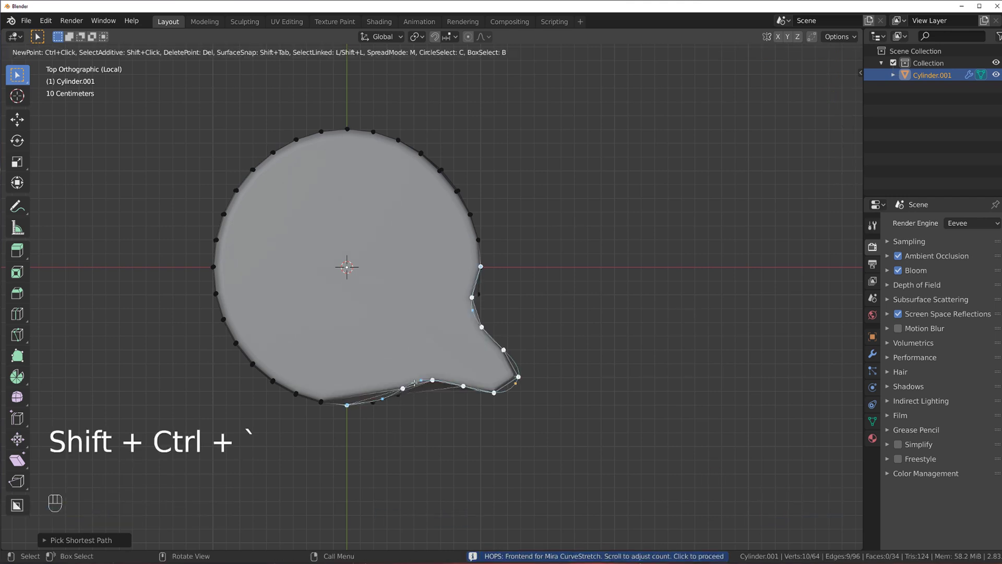
{"action": "left_click_drag", "start_coordinate": [420, 379], "coordinate": [413, 434]}
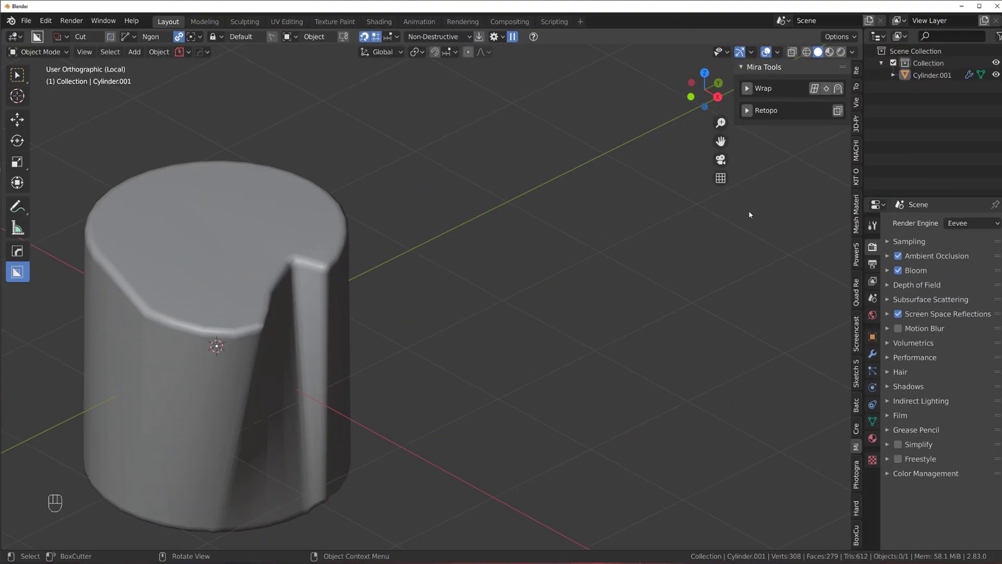
{"action": "key", "text": "Tab"}
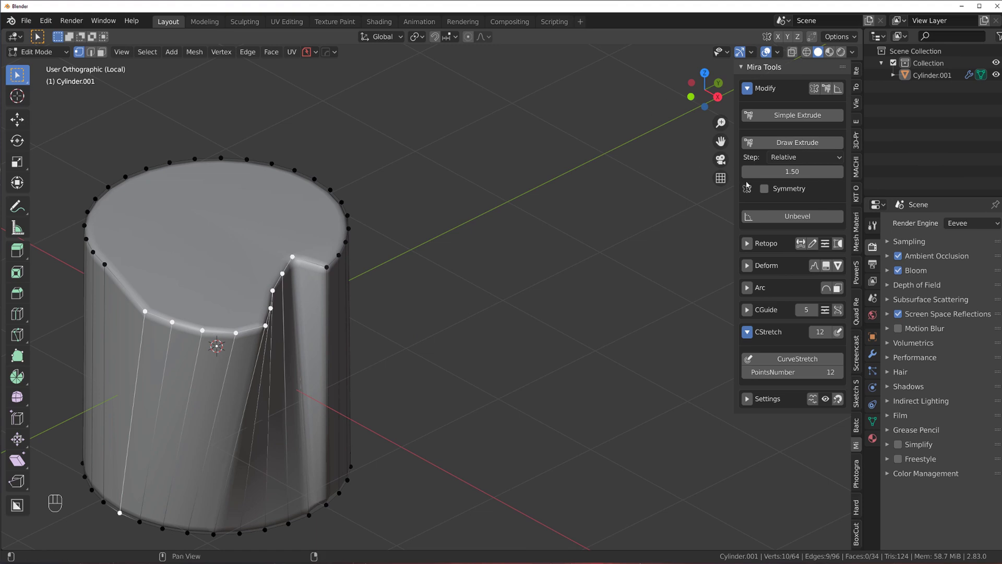
{"action": "left_click", "coordinate": [815, 142]}
{"action": "scroll", "coordinate": [522, 288], "scroll_direction": "down", "scroll_amount": 5}
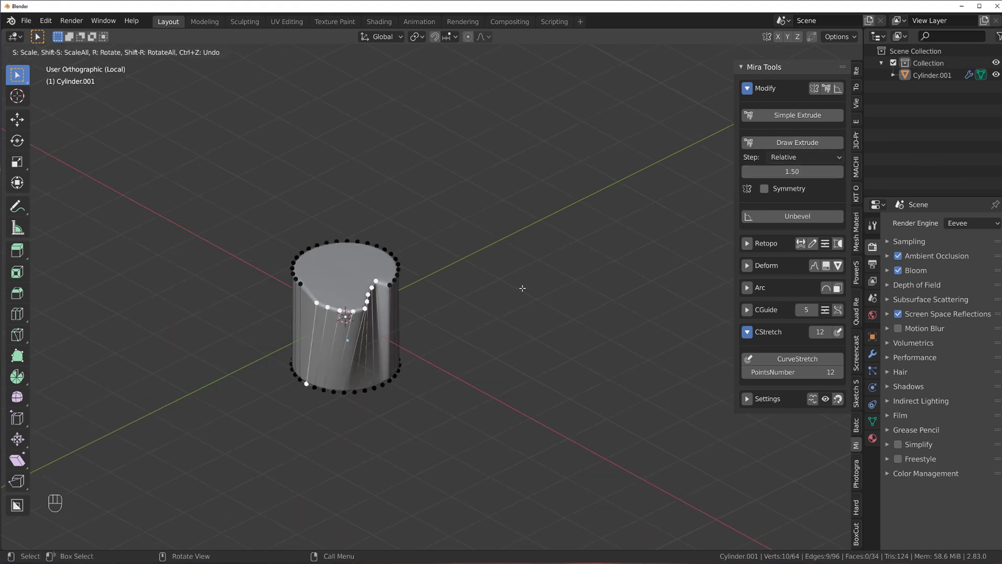
{"action": "scroll", "coordinate": [435, 270], "scroll_direction": "up", "scroll_amount": 2}
{"action": "key", "text": "Escape"}
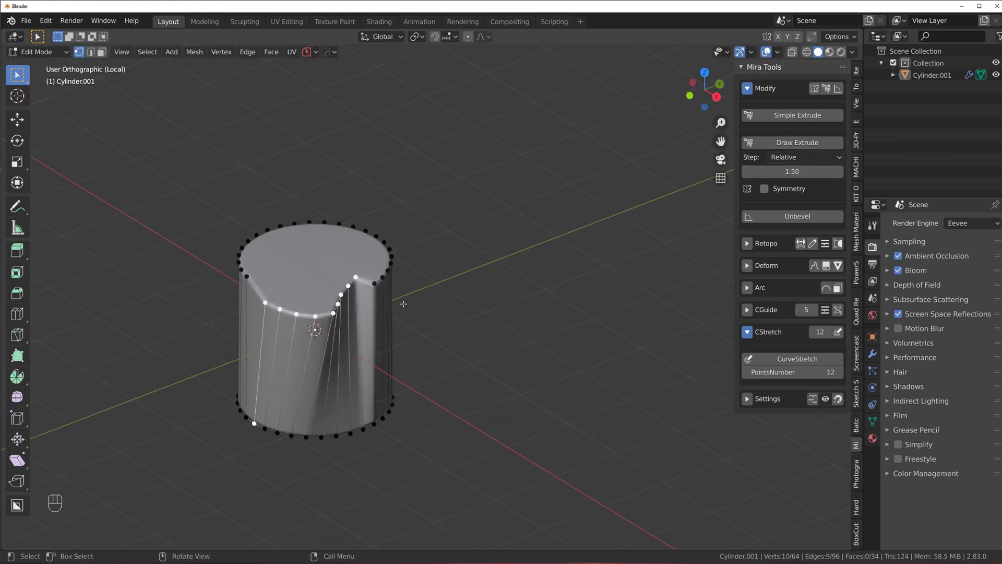
- Select the cylinder's top face and sweep it into an arch with Mira Draw Extrude, using a Relative step of 1.50
{"action": "key", "text": "Tab"}
{"action": "left_click", "coordinate": [349, 245]}
{"action": "left_click", "coordinate": [800, 142]}
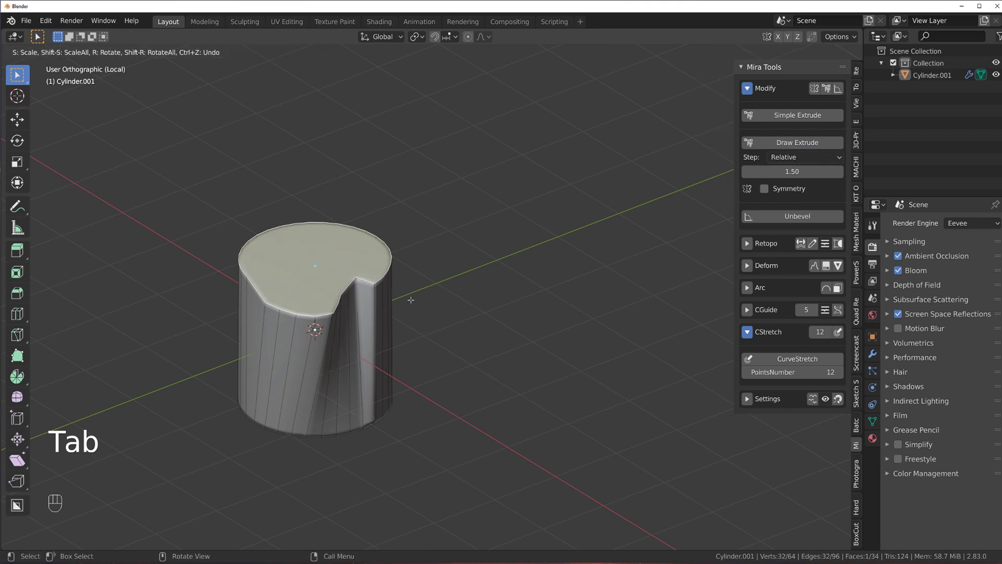
{"action": "middle_click_drag", "start_coordinate": [411, 299], "coordinate": [368, 250]}
{"action": "scroll", "coordinate": [377, 282], "scroll_direction": "down", "scroll_amount": 5}
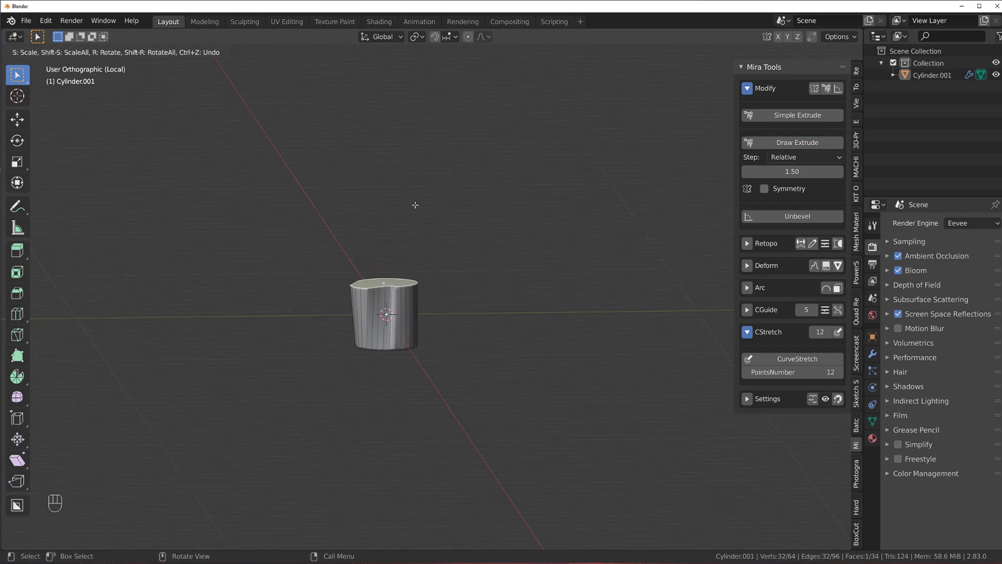
{"action": "mouse_move", "coordinate": [415, 204]}
{"action": "left_mouse_down"}
{"action": "mouse_move", "coordinate": [439, 157]}
{"action": "mouse_move", "coordinate": [575, 152]}
{"action": "mouse_move", "coordinate": [642, 261]}
{"action": "mouse_move", "coordinate": [667, 338]}
{"action": "left_mouse_up"}
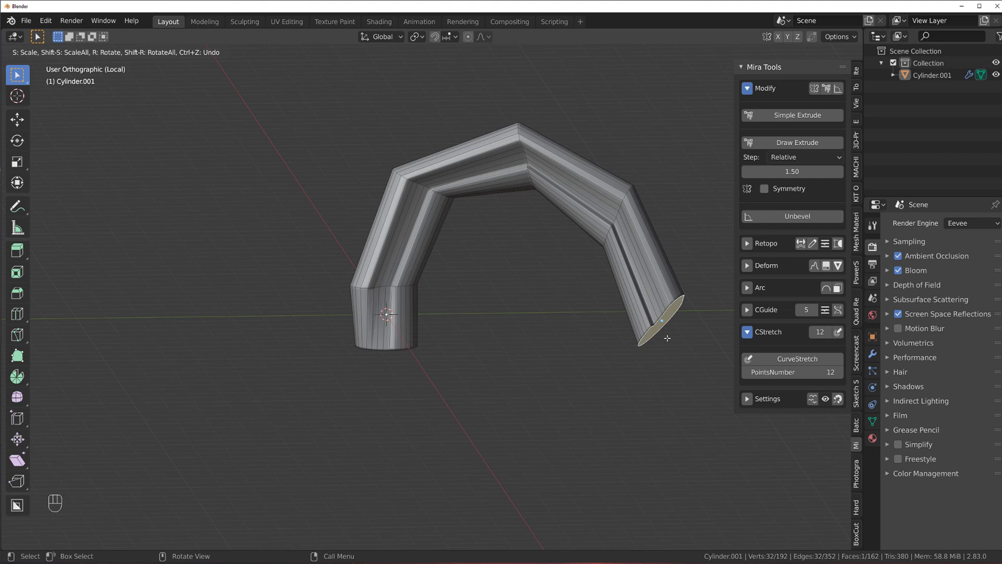
{"action": "middle_click_drag", "start_coordinate": [377, 395], "coordinate": [478, 260]}
{"action": "scroll", "coordinate": [482, 306], "scroll_direction": "up", "scroll_amount": 5}
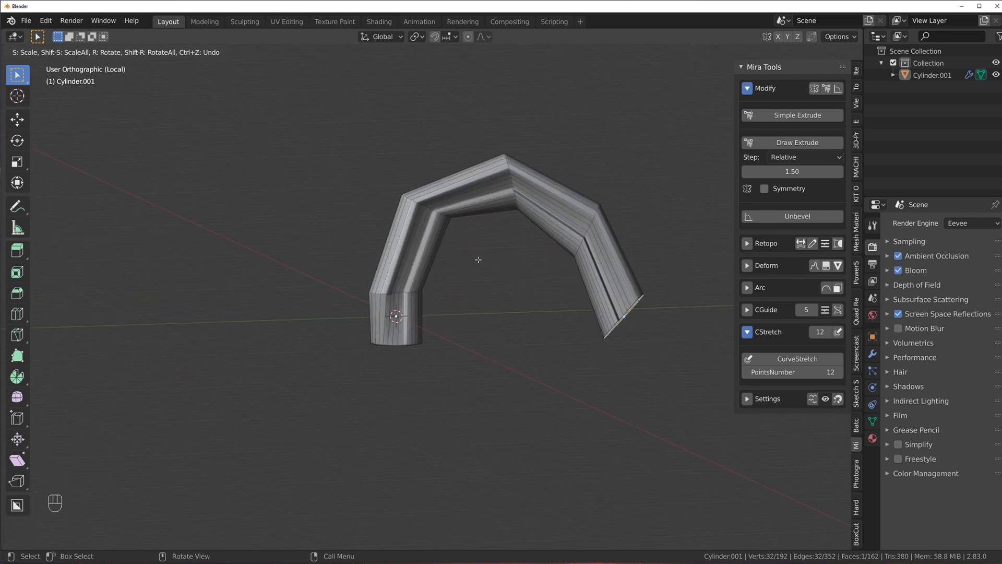
- Leave Edit Mode and delete the arched cylinder from the scene
{"action": "key", "text": "Tab"}
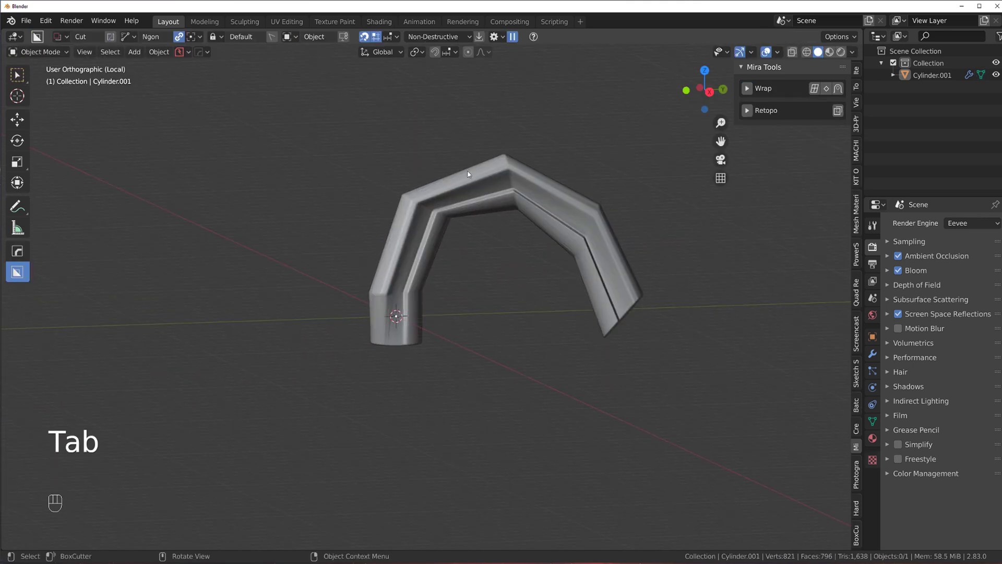
{"action": "key", "text": "x"}
{"action": "left_click", "coordinate": [514, 233]}
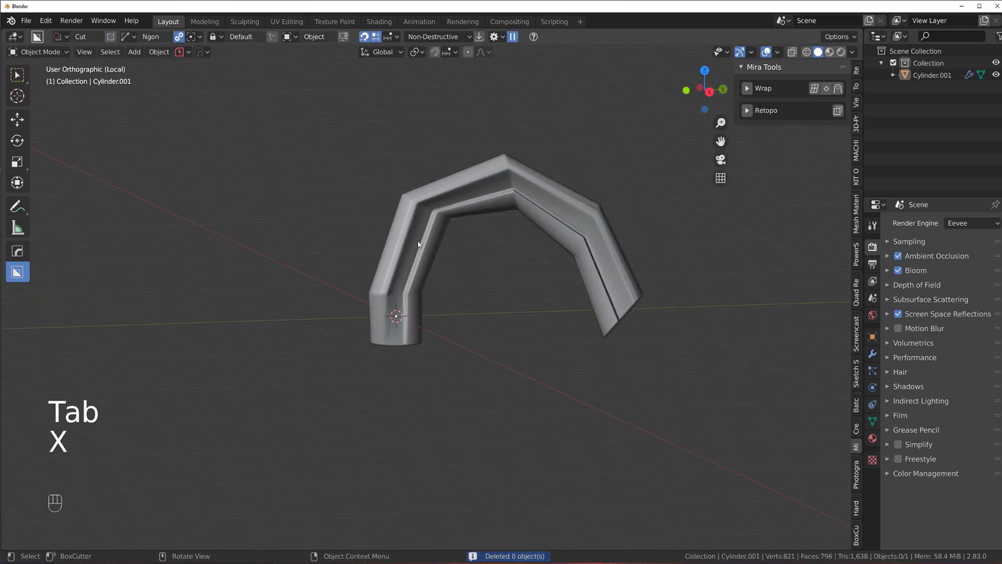
{"action": "left_click", "coordinate": [418, 236]}
{"action": "key", "text": "x"}
{"action": "left_click", "coordinate": [417, 233]}
- Switch to the browser, look through the Mira Tools wiki's installation notes and tool guides, and return to Blender
{"action": "key", "text": "alt+Tab"}
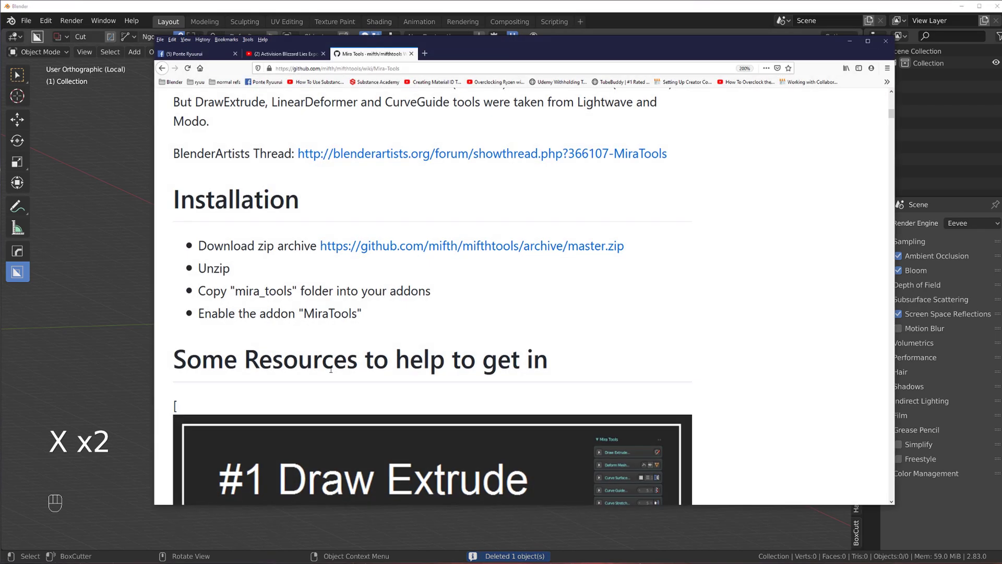
{"action": "scroll", "coordinate": [431, 270], "scroll_direction": "down", "scroll_amount": 6}
{"action": "scroll", "coordinate": [431, 270], "scroll_direction": "down", "scroll_amount": 15}
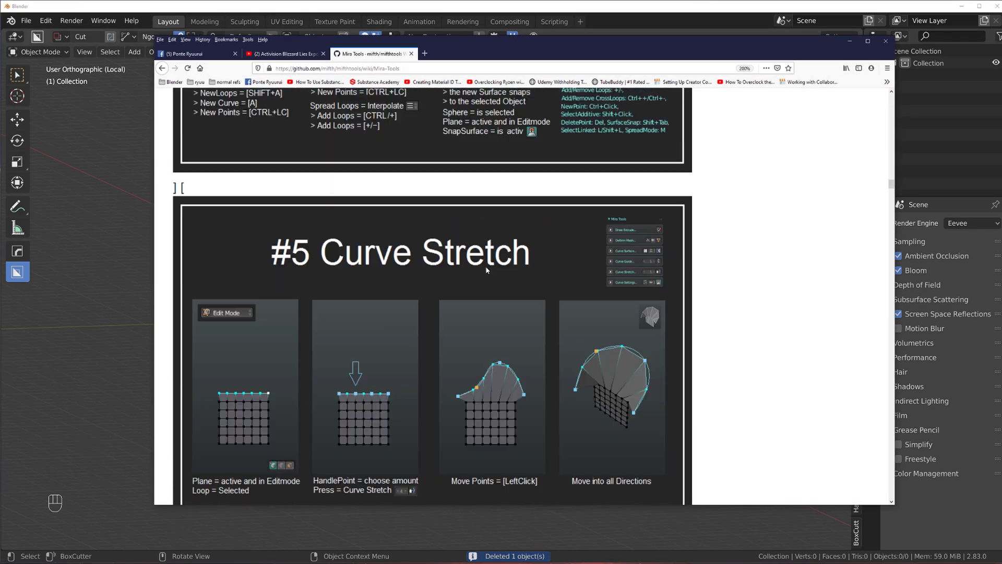
{"action": "scroll", "coordinate": [464, 291], "scroll_direction": "down", "scroll_amount": 20}
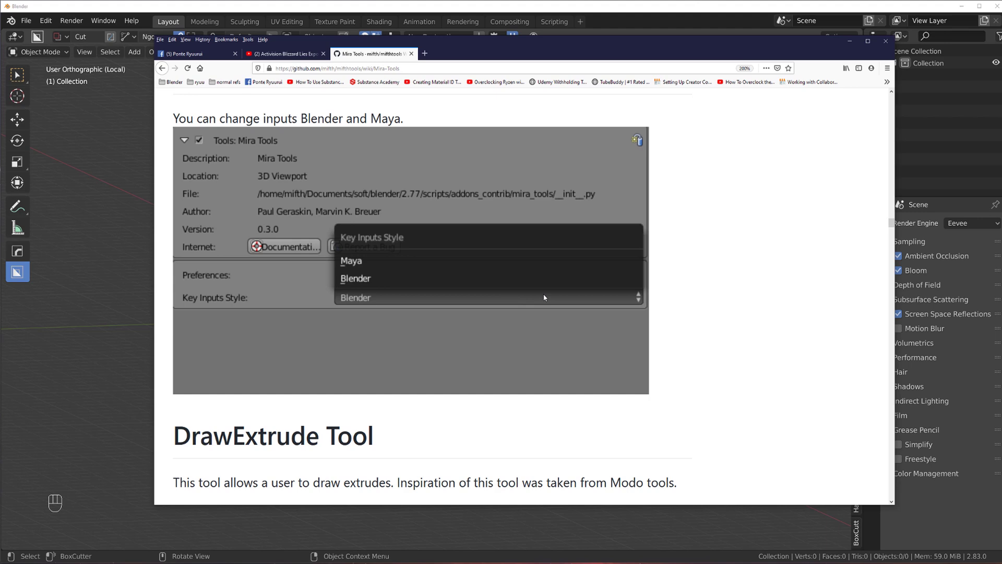
{"action": "scroll", "coordinate": [517, 297], "scroll_direction": "up", "scroll_amount": 4}
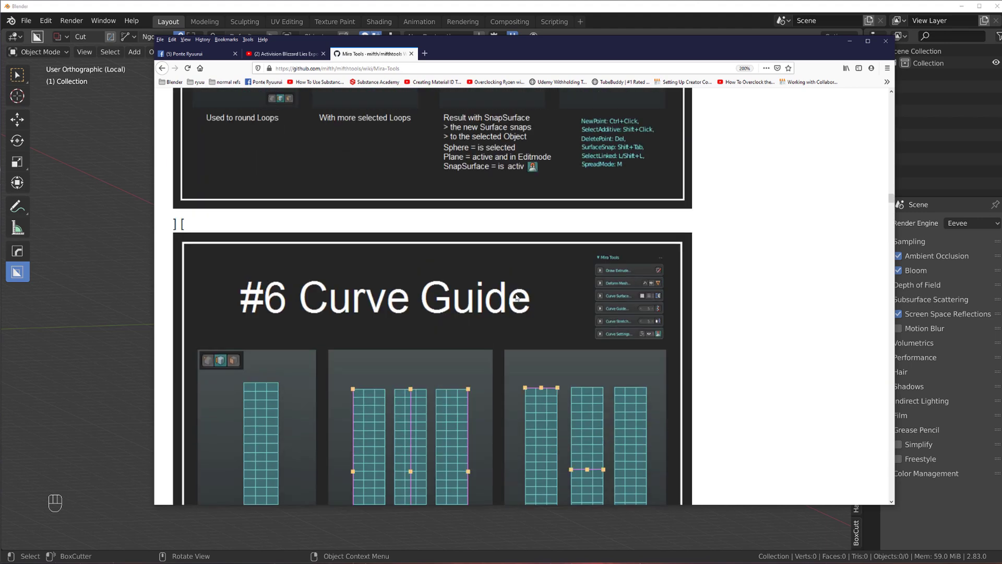
{"action": "left_click", "coordinate": [851, 41]}
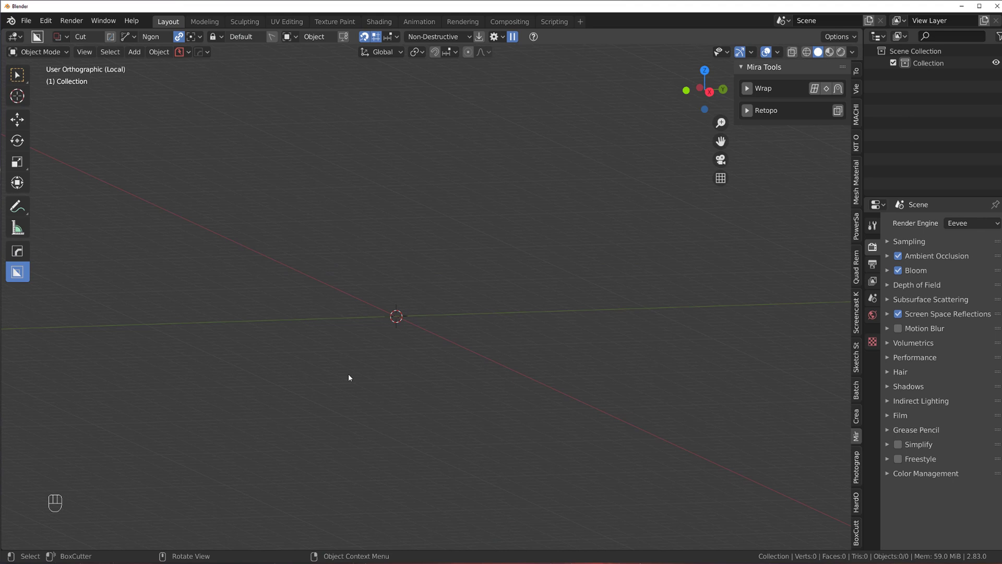
{"action": "key", "text": "KP_5"}
{"action": "middle_click_drag", "start_coordinate": [366, 357], "coordinate": [458, 253]}
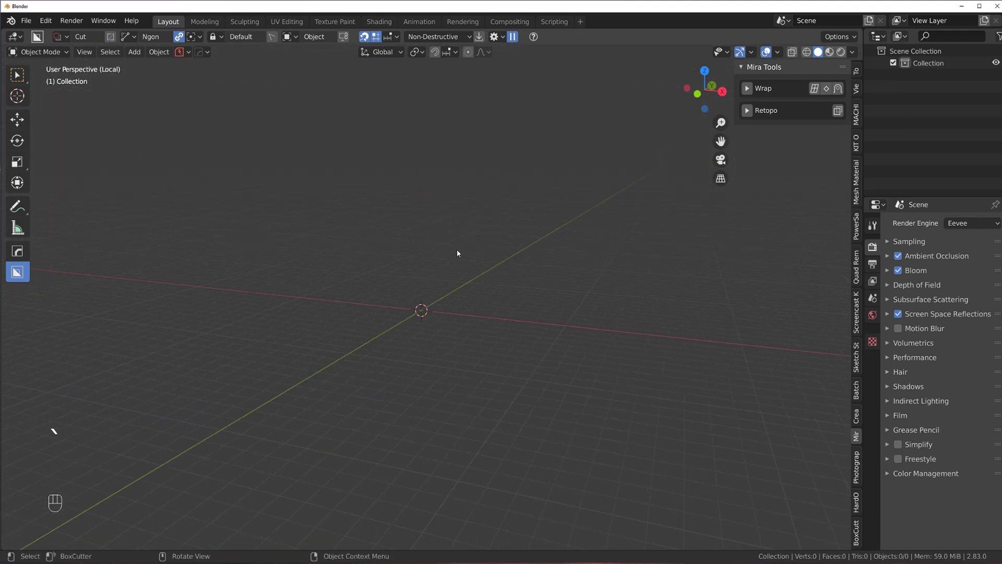
{"action": "middle_click_drag", "start_coordinate": [552, 276], "coordinate": [499, 256]}
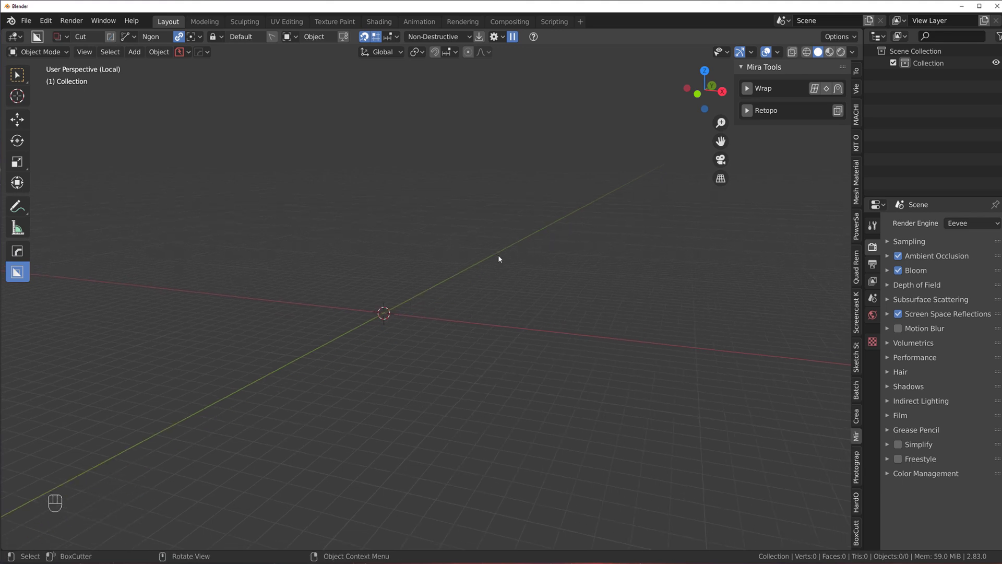